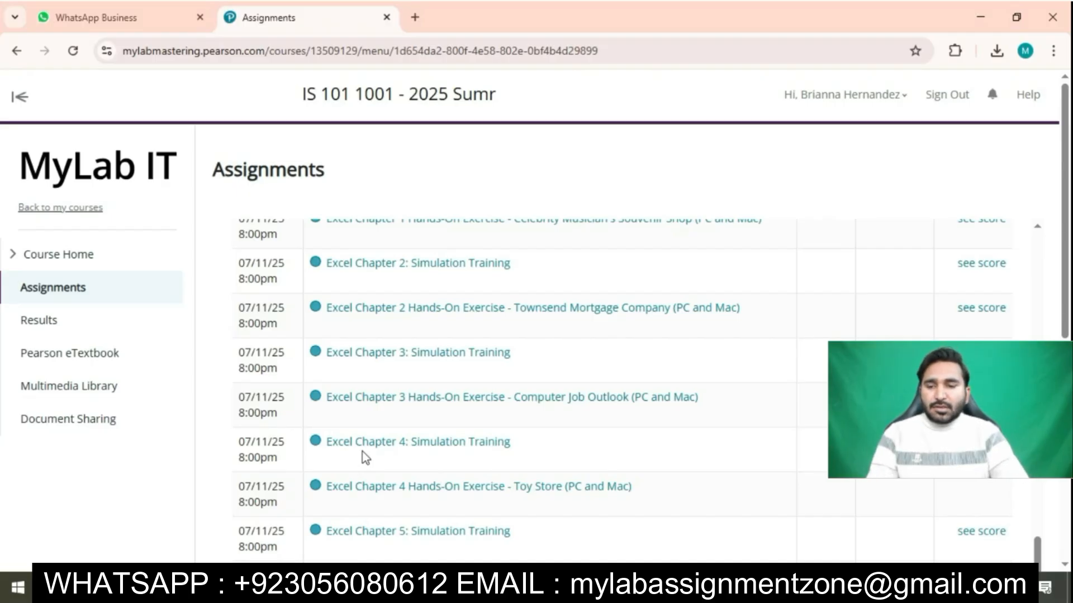
Step: Launch the Excel Chapter 4 Simulation Training and maximize the simulation window
click(449, 454)
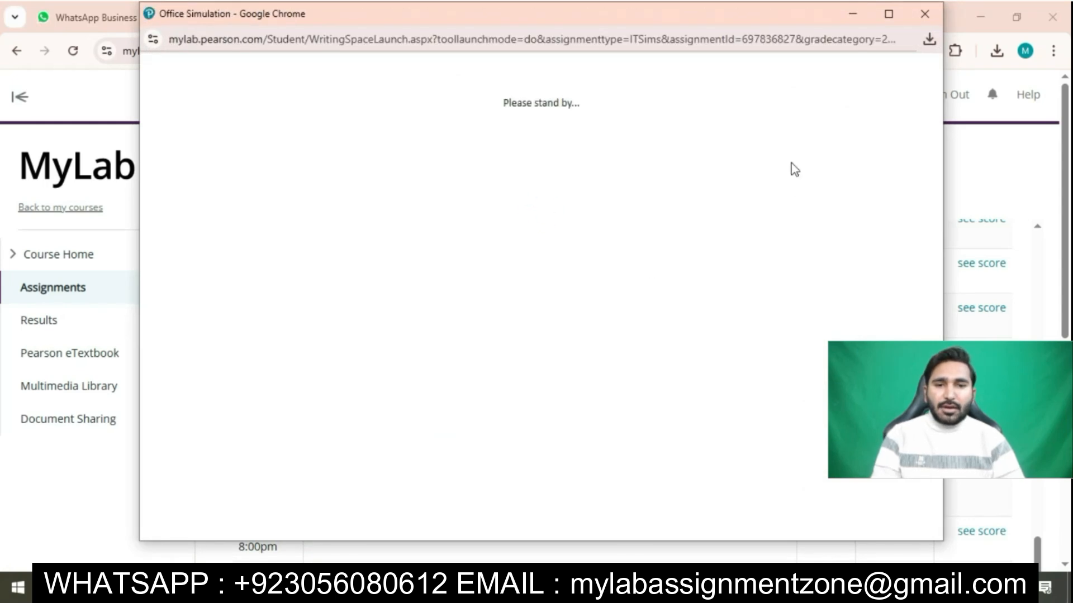
click(888, 14)
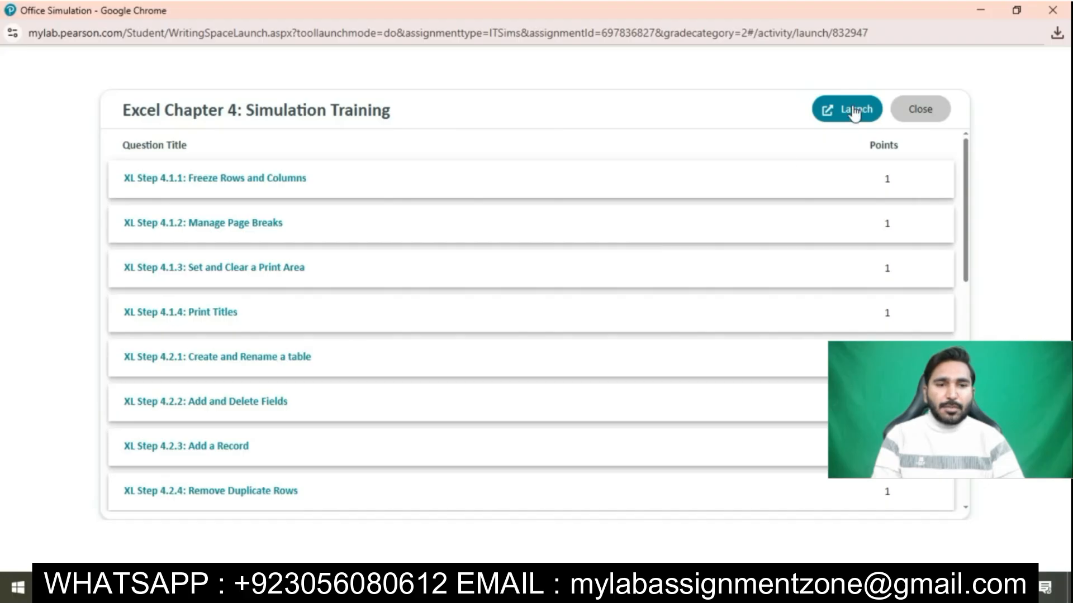
click(854, 111)
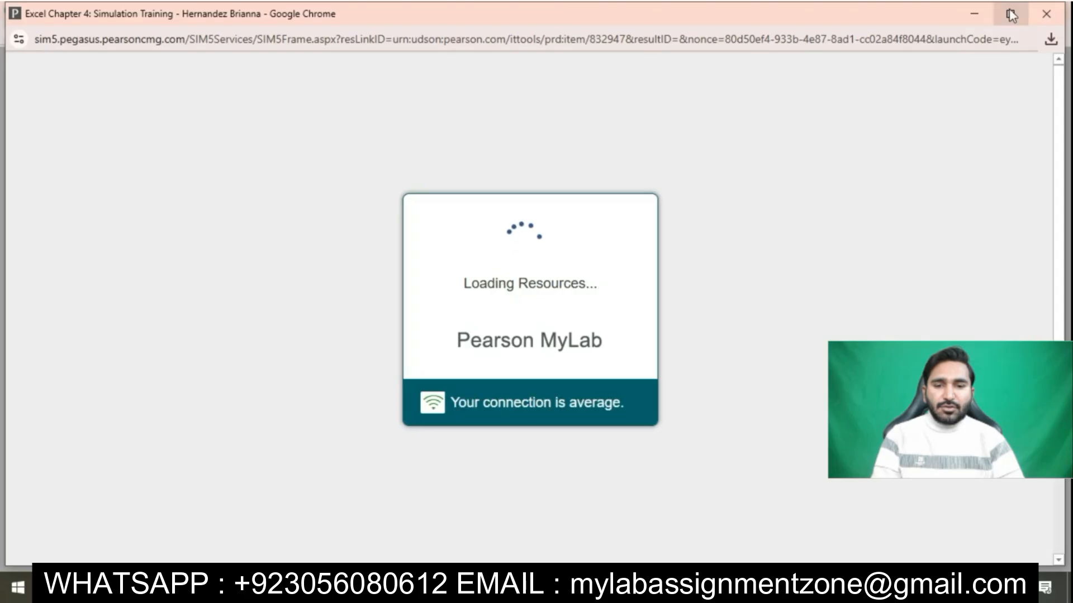
click(1010, 13)
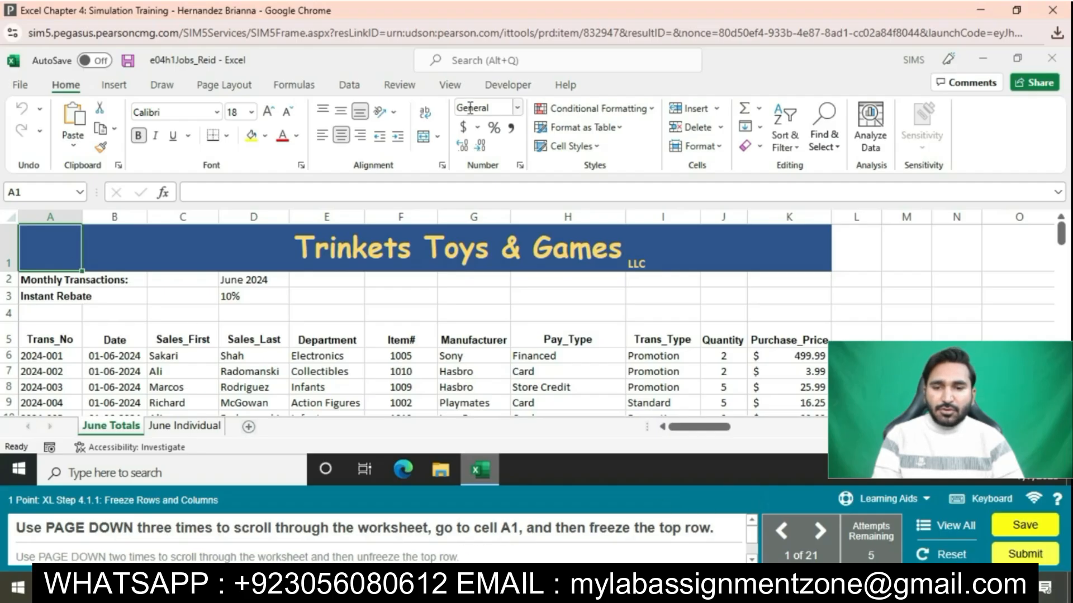
Step: Freeze the top row of June Totals, then unfreeze the panes again
click(450, 85)
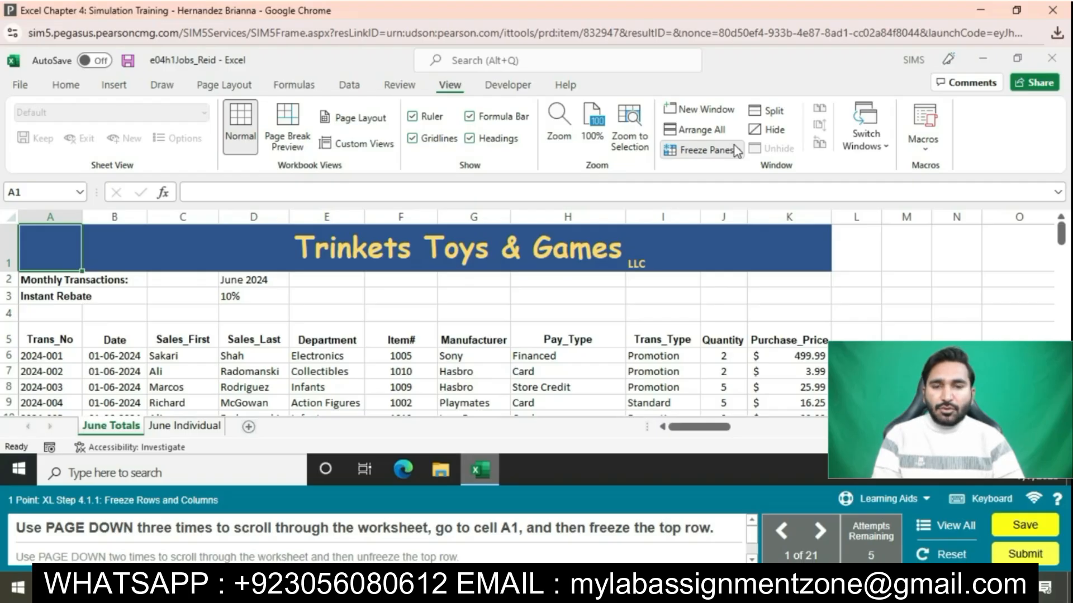
click(736, 150)
click(754, 219)
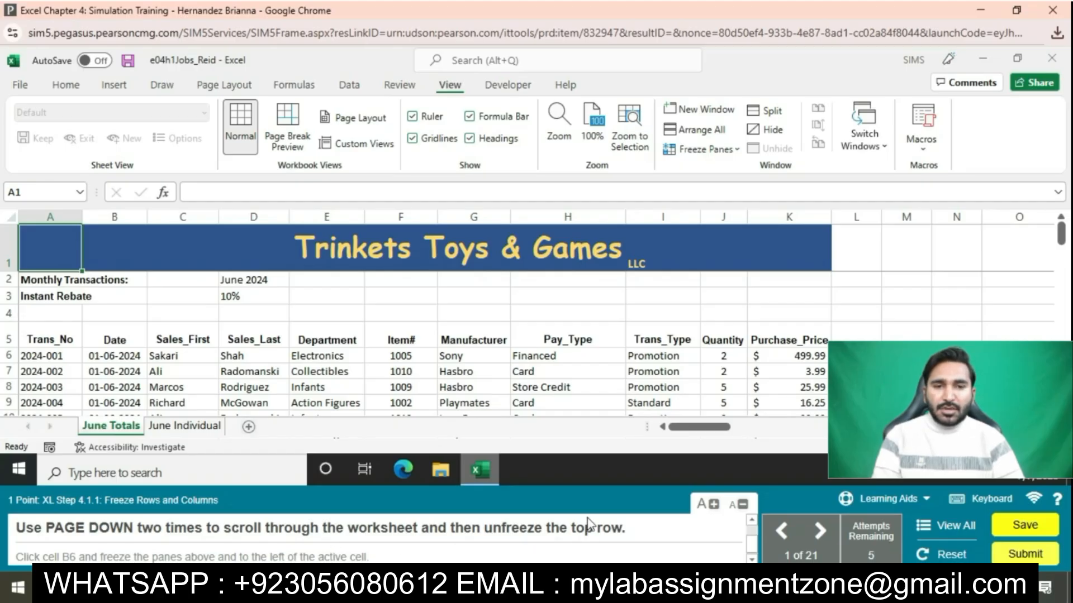
click(720, 148)
click(744, 185)
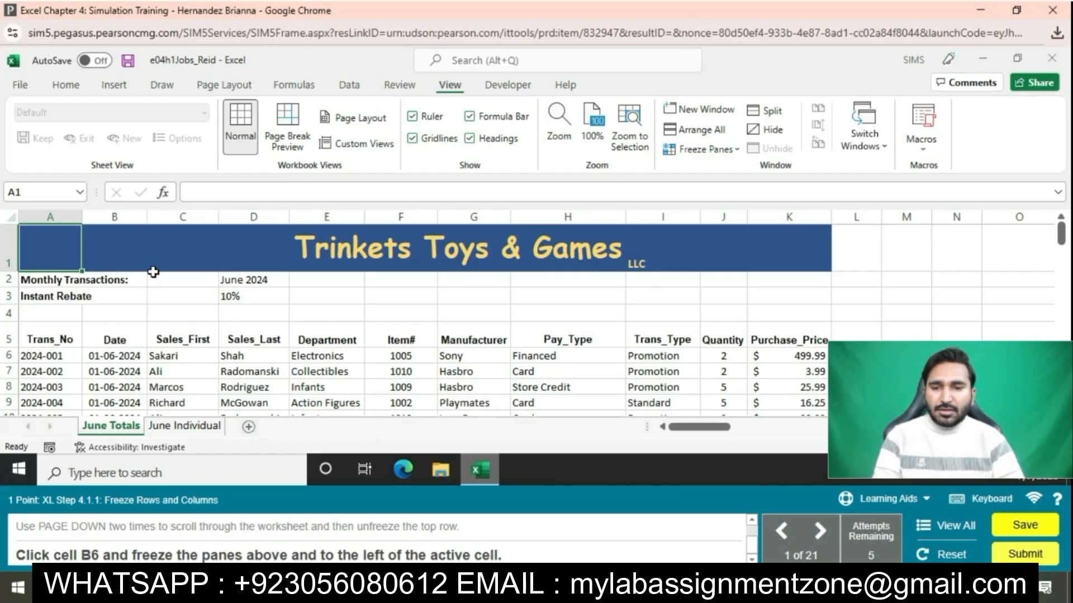
Step: Freeze panes at cell B6
click(130, 356)
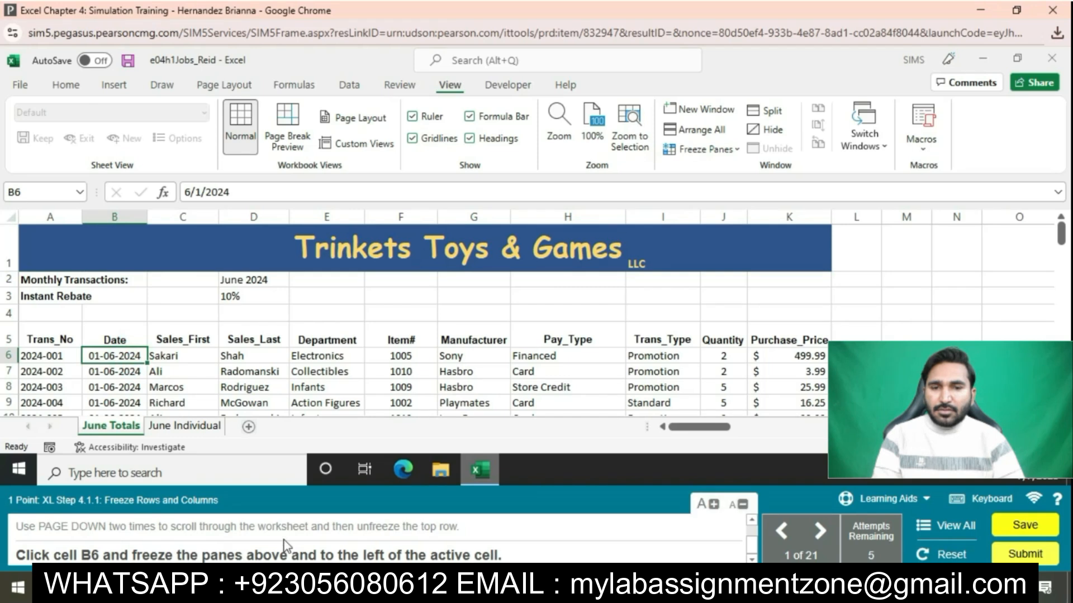
click(727, 148)
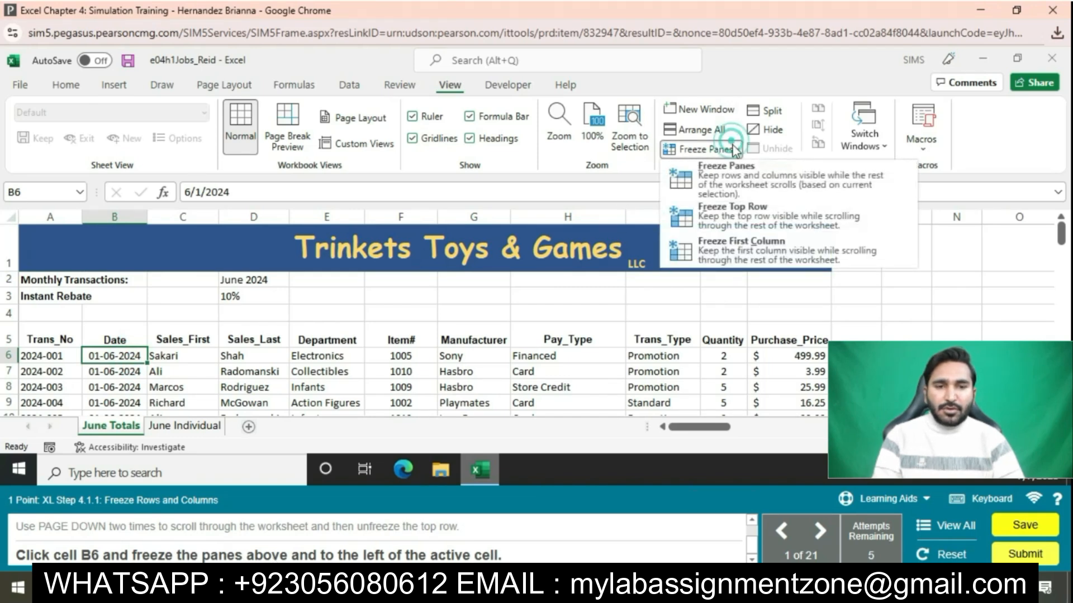
click(727, 174)
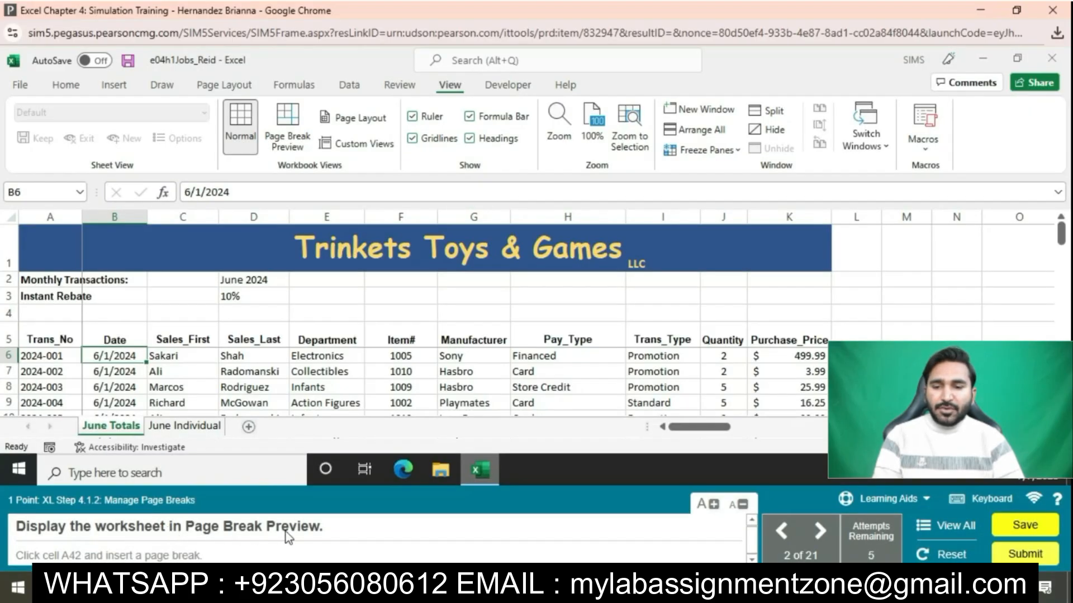
Step: Switch to Page Break Preview and insert a manual page break above row 42
click(298, 146)
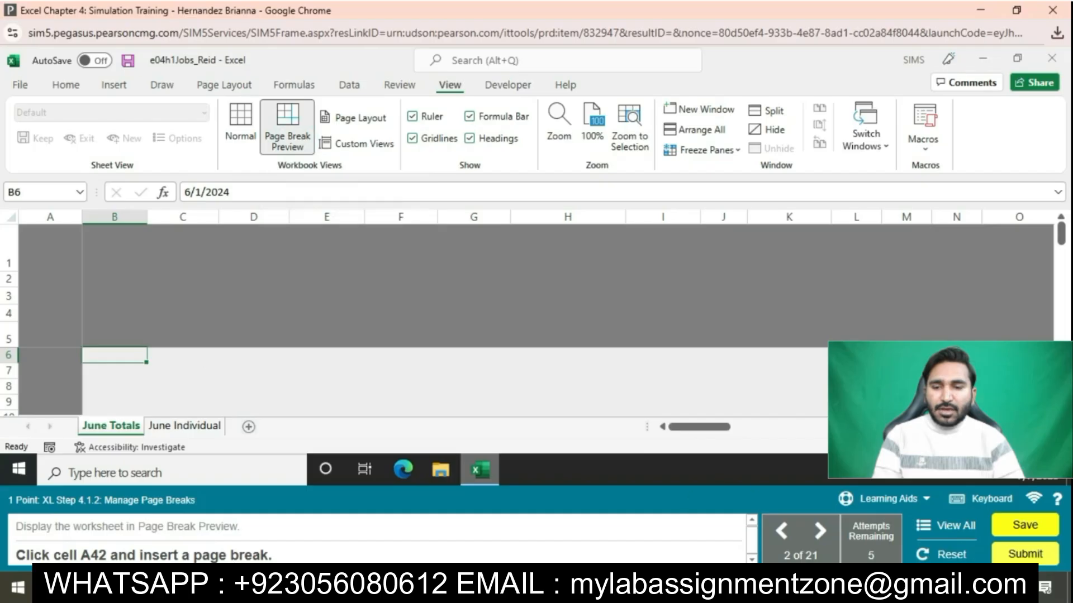
scroll(391, 380, down, 5)
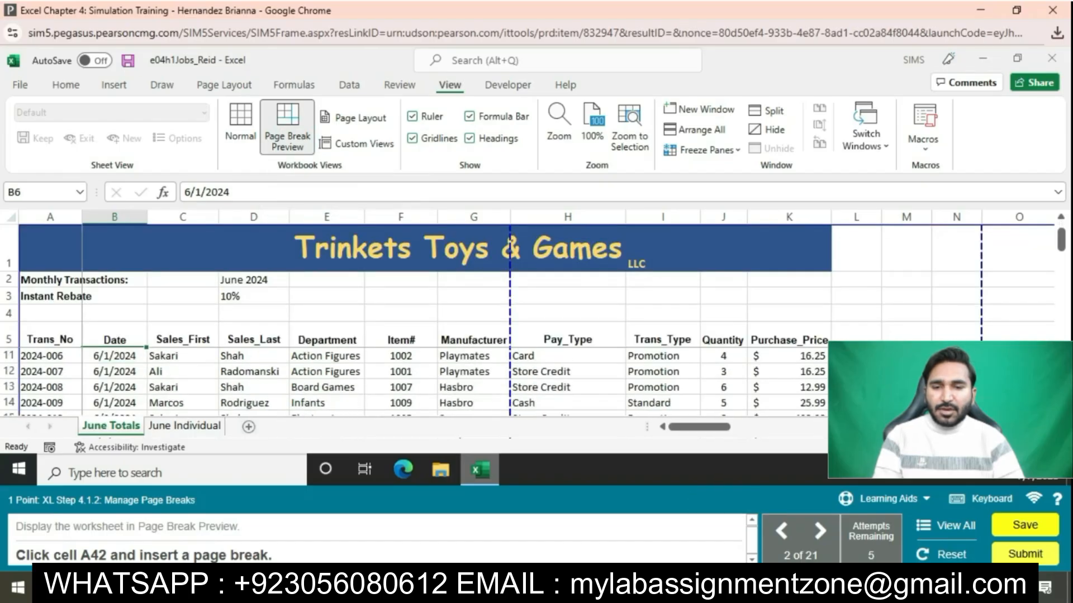
scroll(391, 380, down, 6)
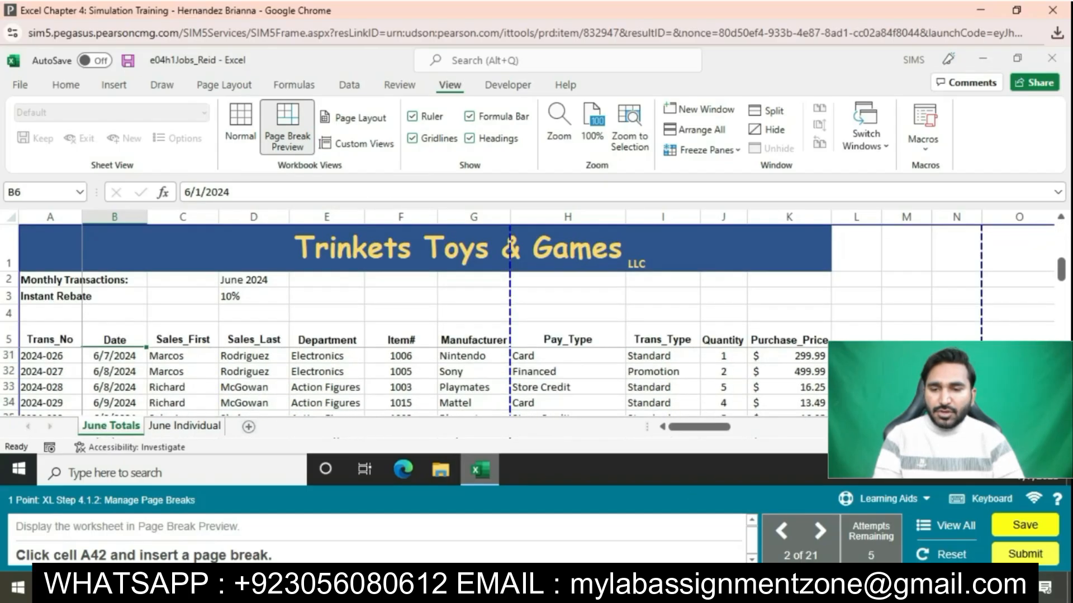
click(61, 386)
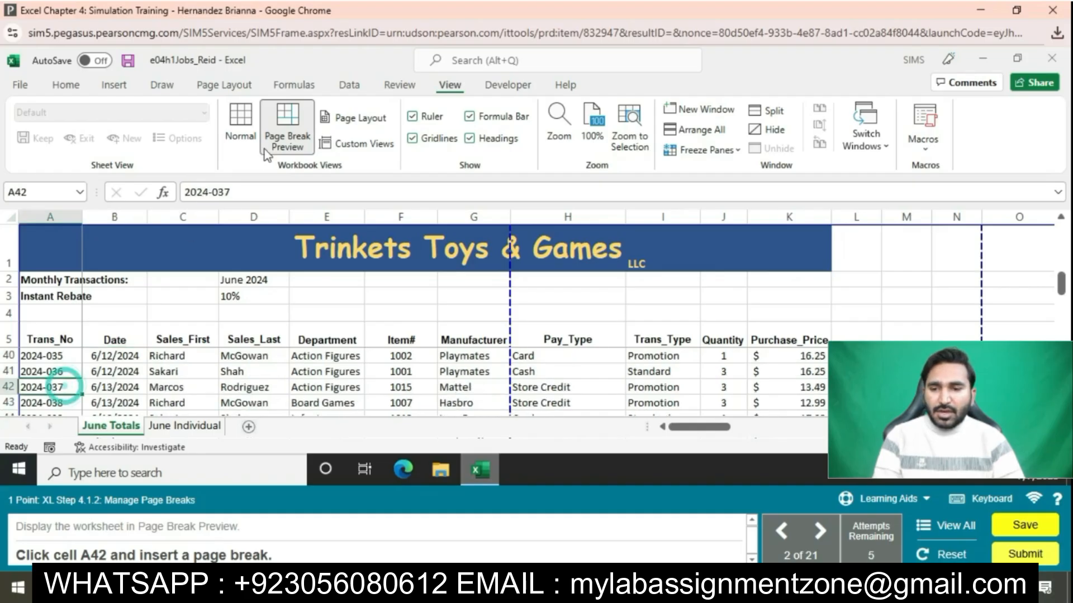
click(232, 85)
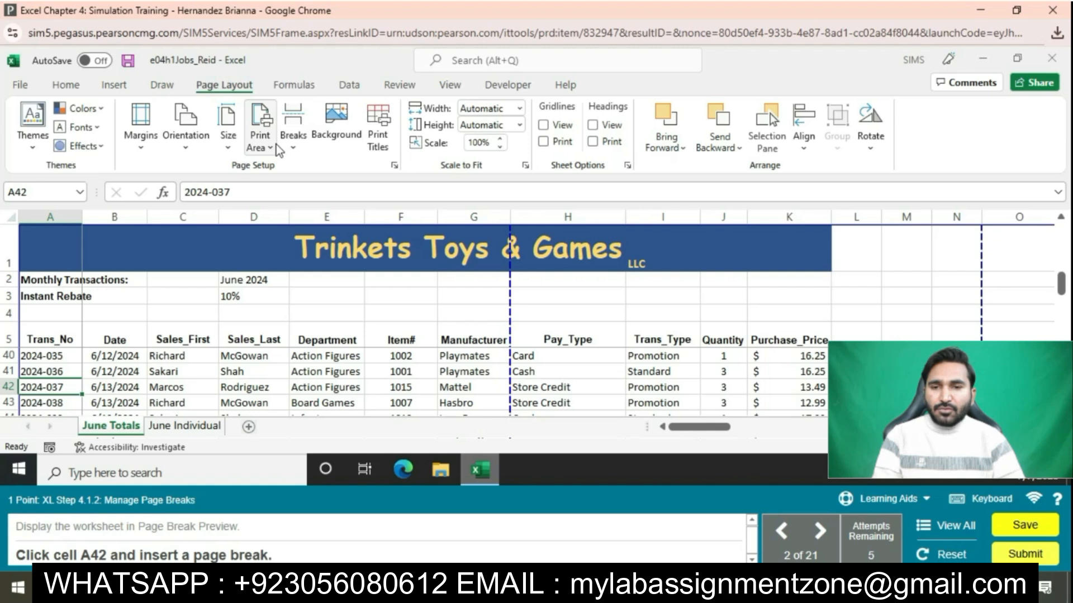
click(290, 143)
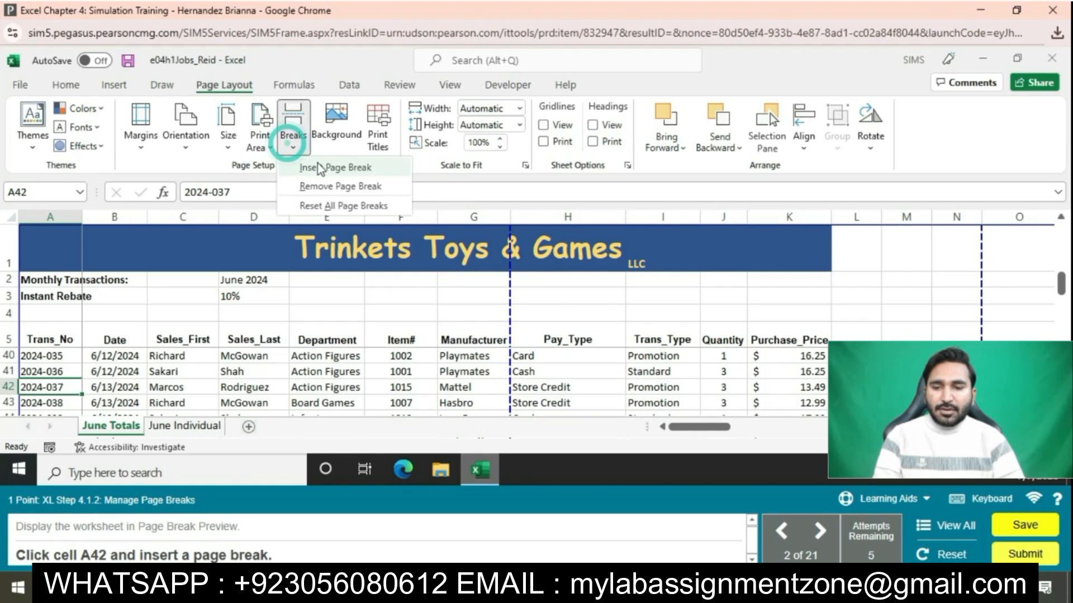
click(319, 168)
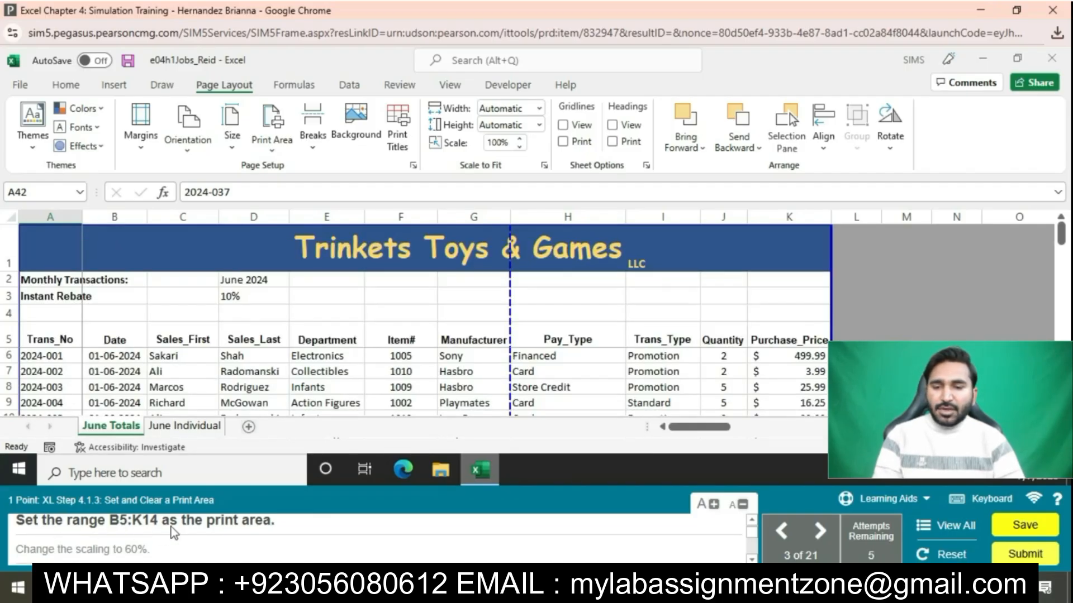
Step: Set the print area to the table range B5:K14
drag(112, 339, 784, 356)
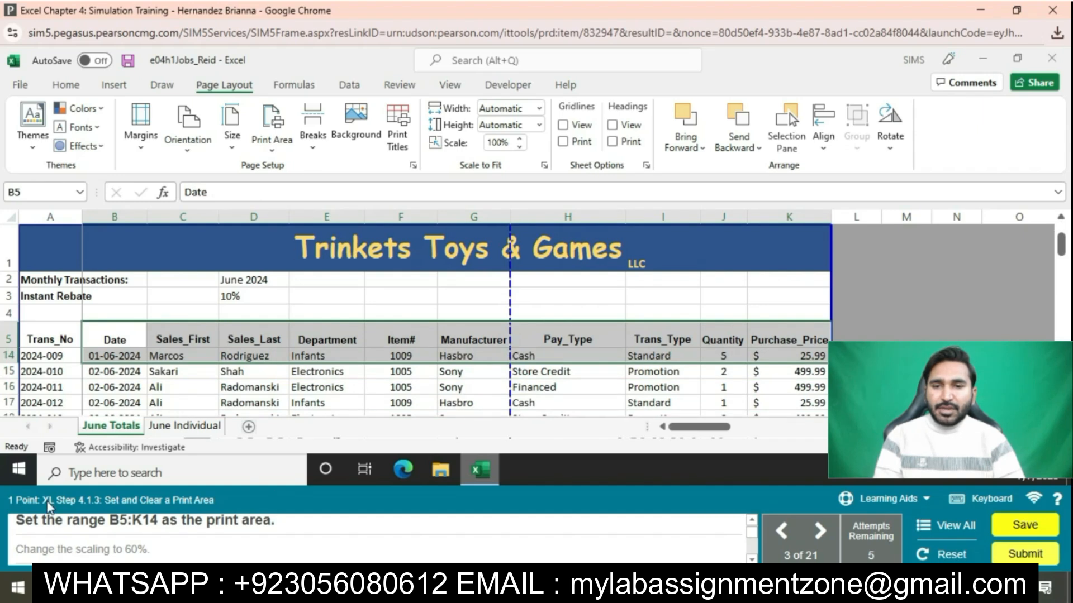
click(272, 126)
click(294, 170)
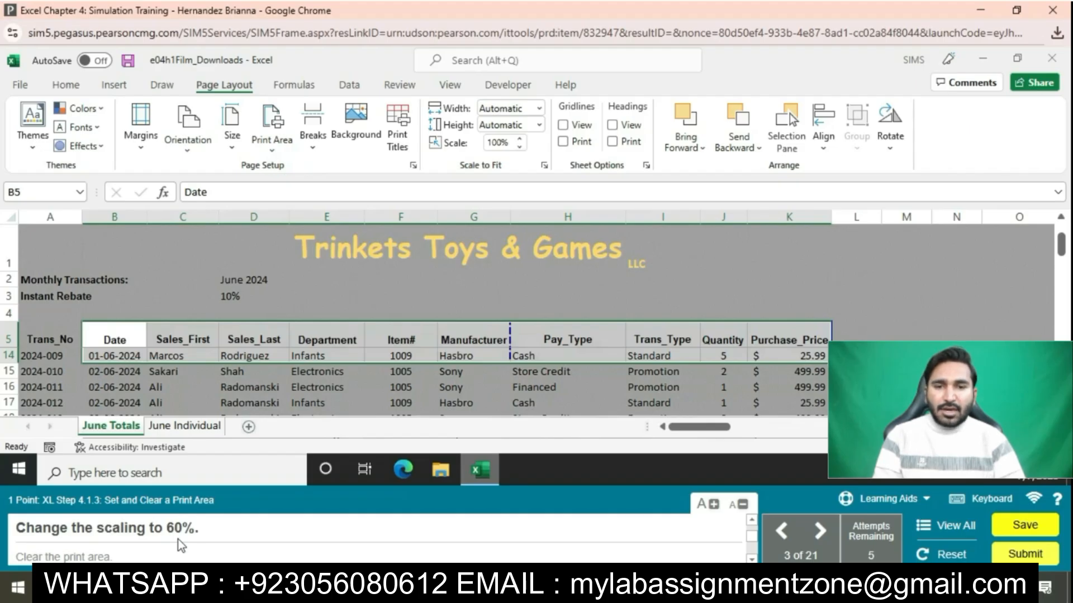
Step: Set print scaling to 60% and clear the print area
click(519, 147)
click(520, 146)
click(520, 147)
click(520, 147)
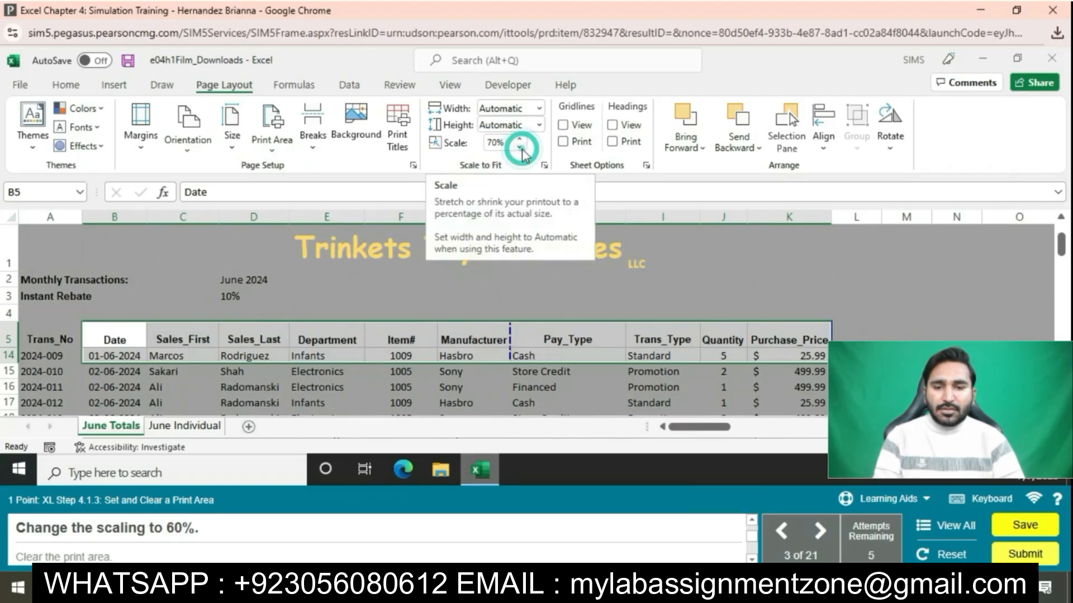
click(520, 147)
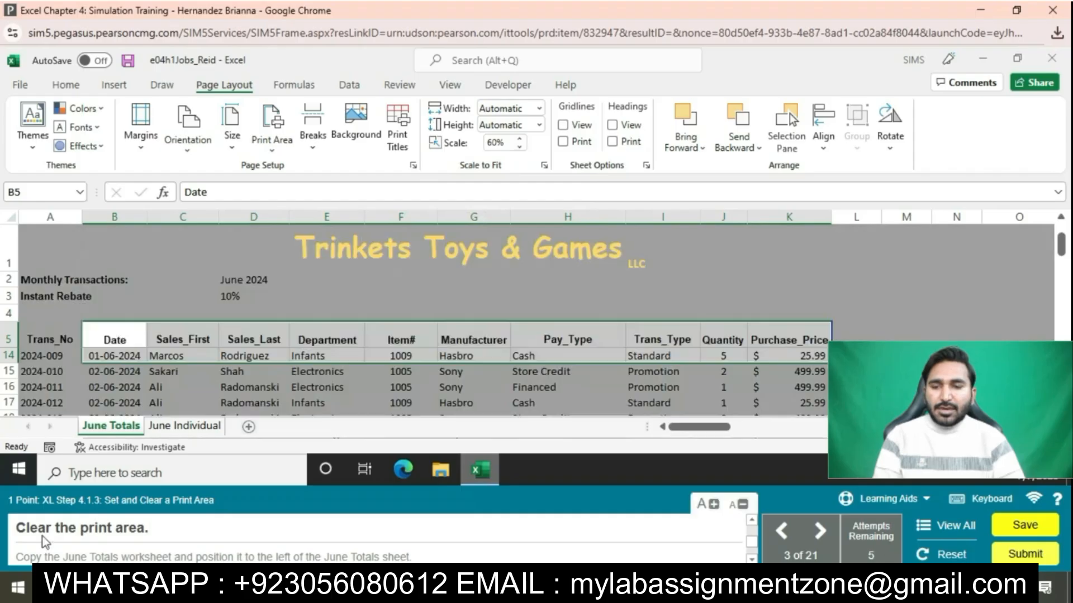
click(272, 143)
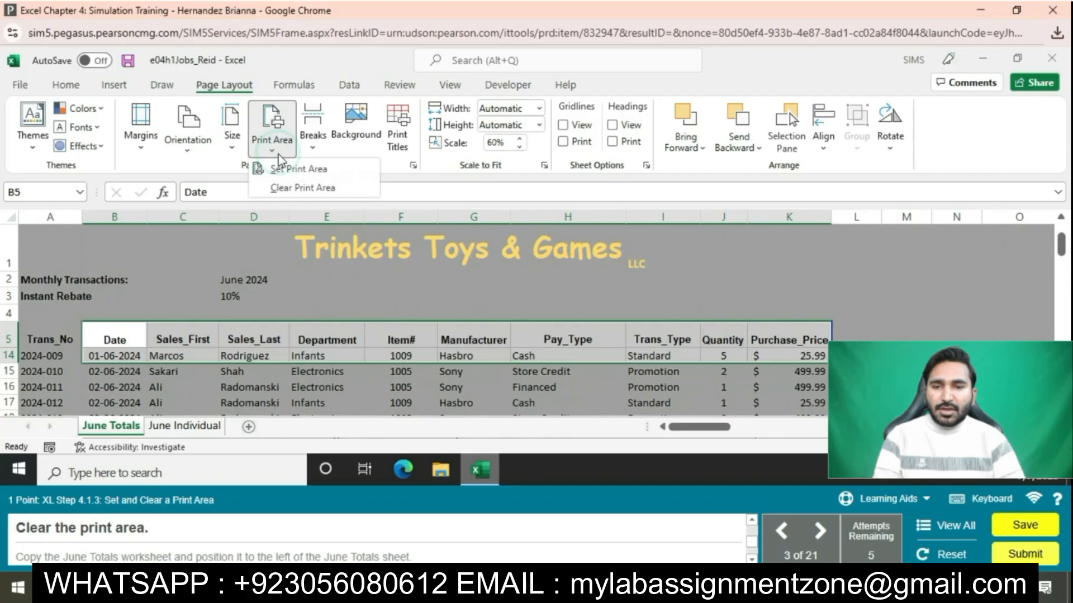
click(286, 188)
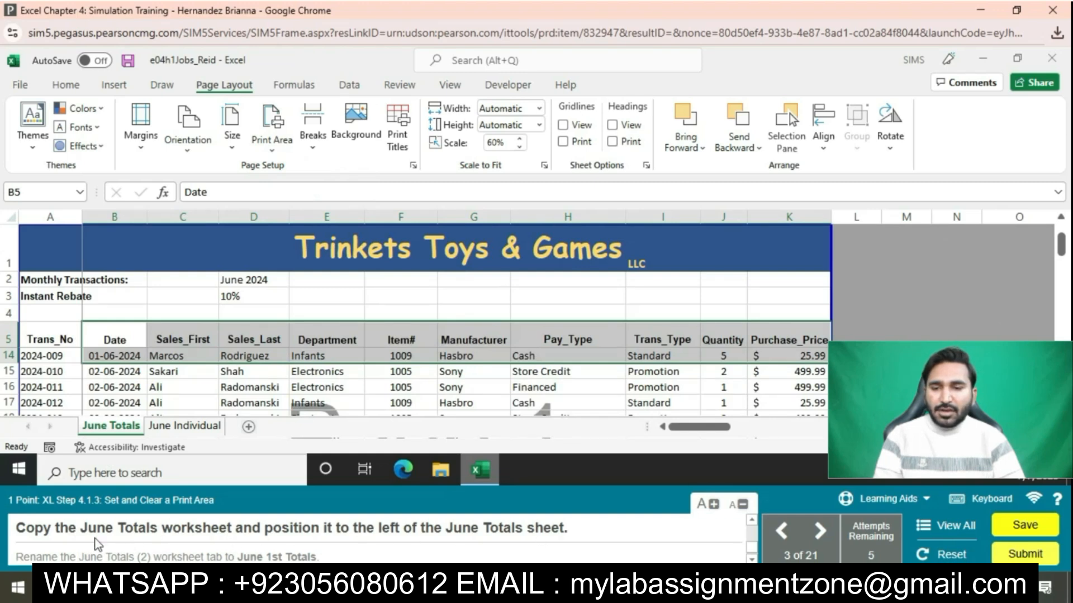
Step: Make a copy of the June Totals sheet placed before it
right_click(134, 431)
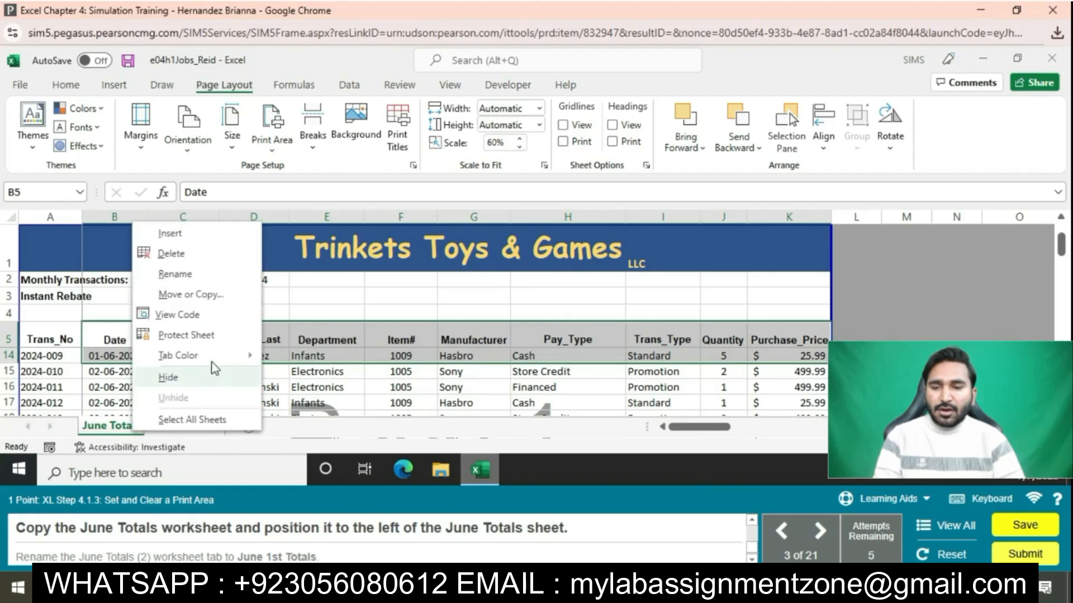
click(213, 295)
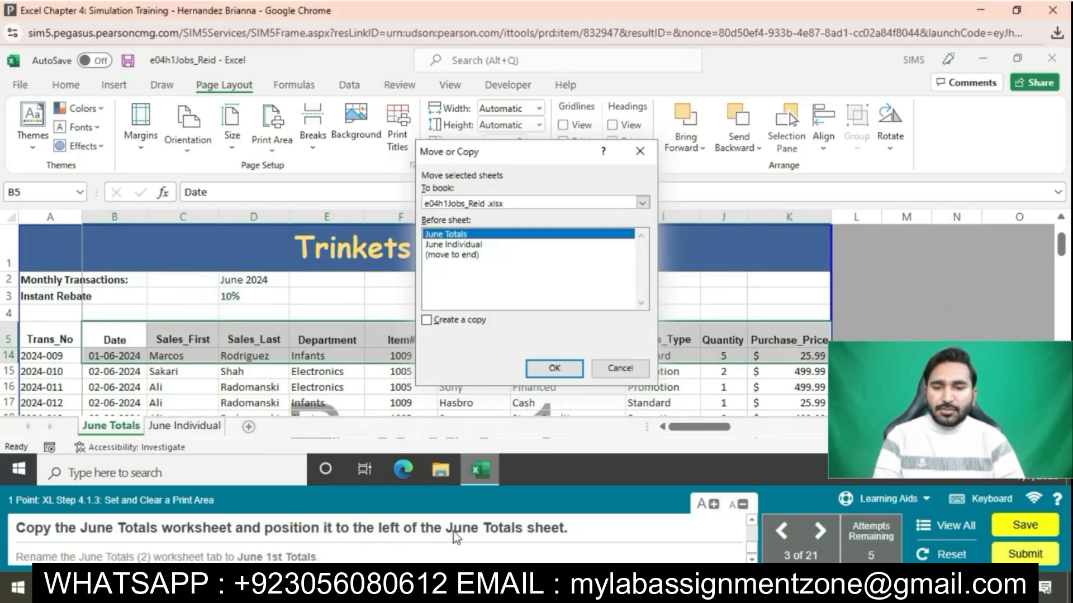
click(427, 320)
click(554, 368)
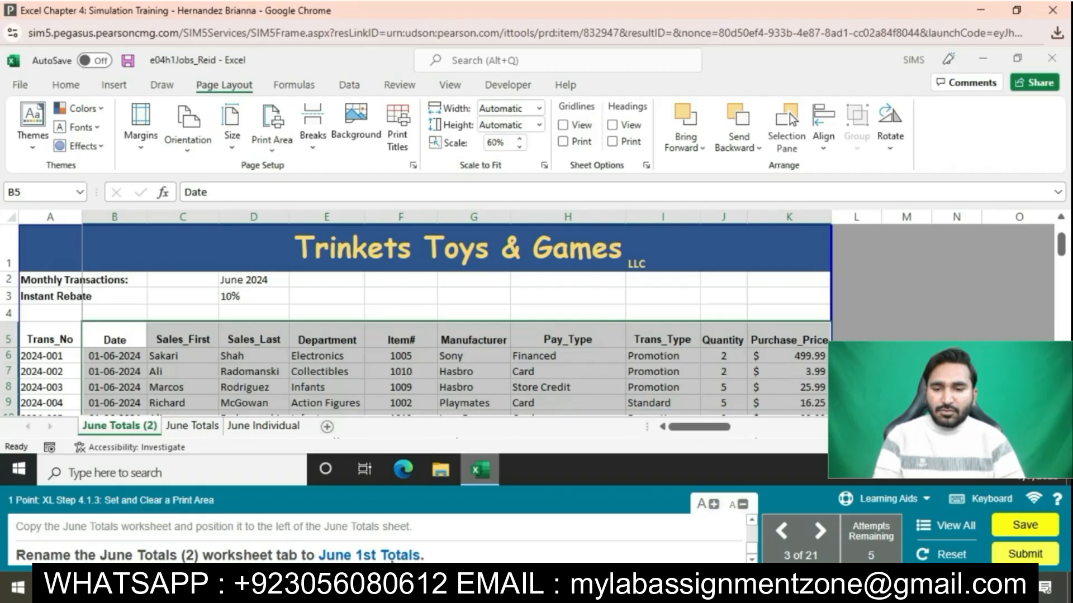
Step: Rename the copied sheet to 'June 1st Totals'
right_click(145, 429)
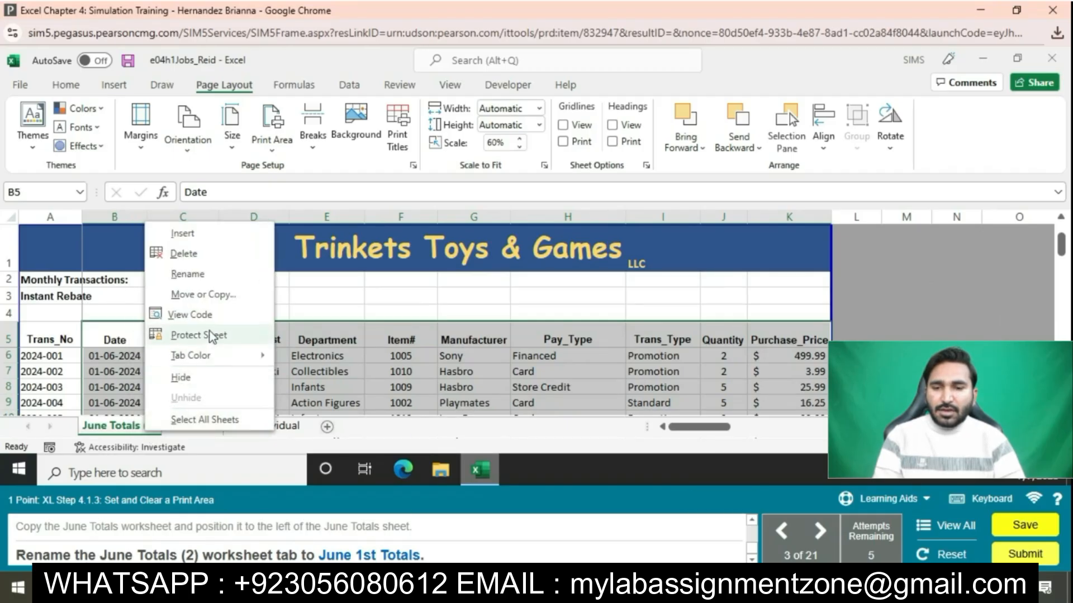
click(141, 428)
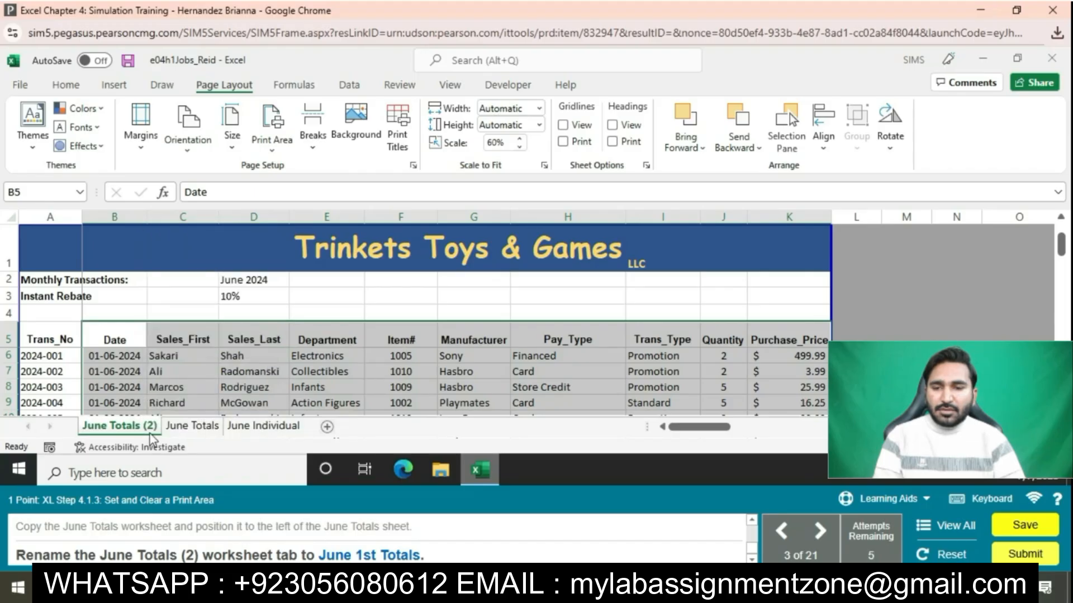
right_click(154, 429)
click(204, 273)
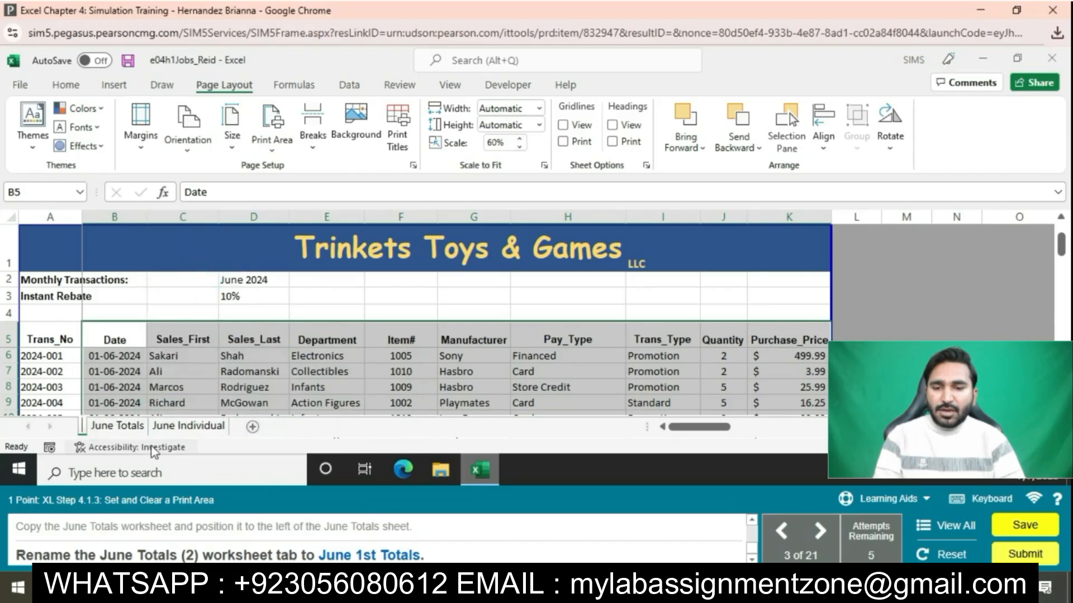
text(J)
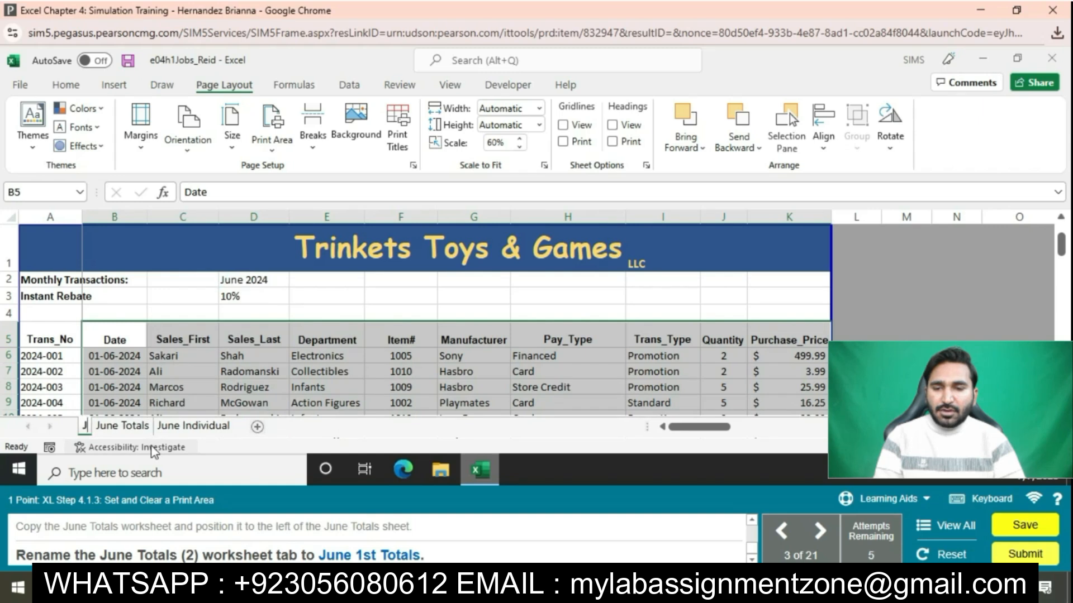
text(une 1)
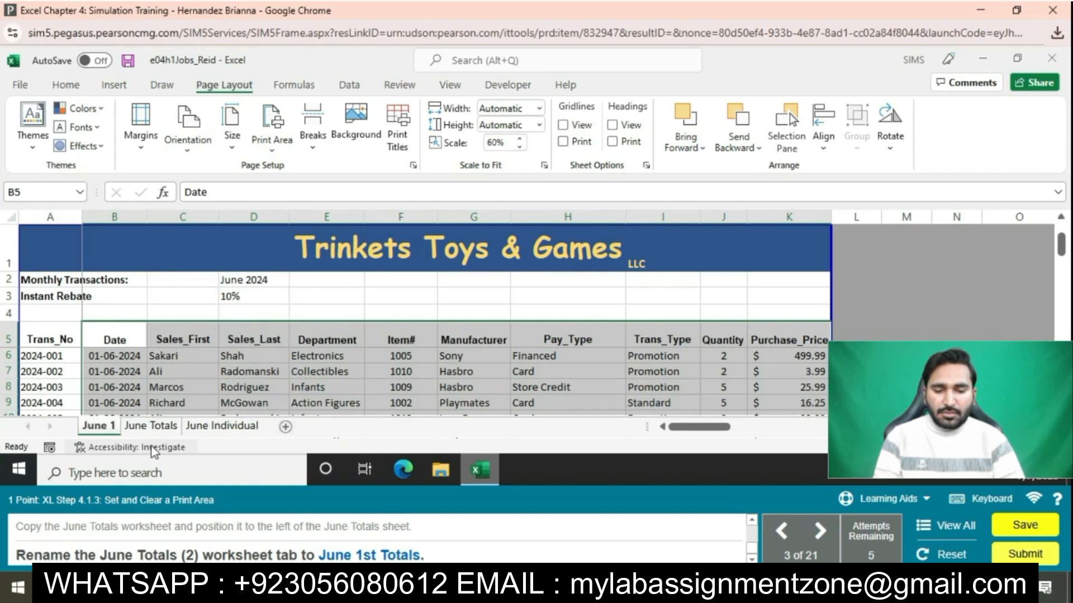
text(st Totals)
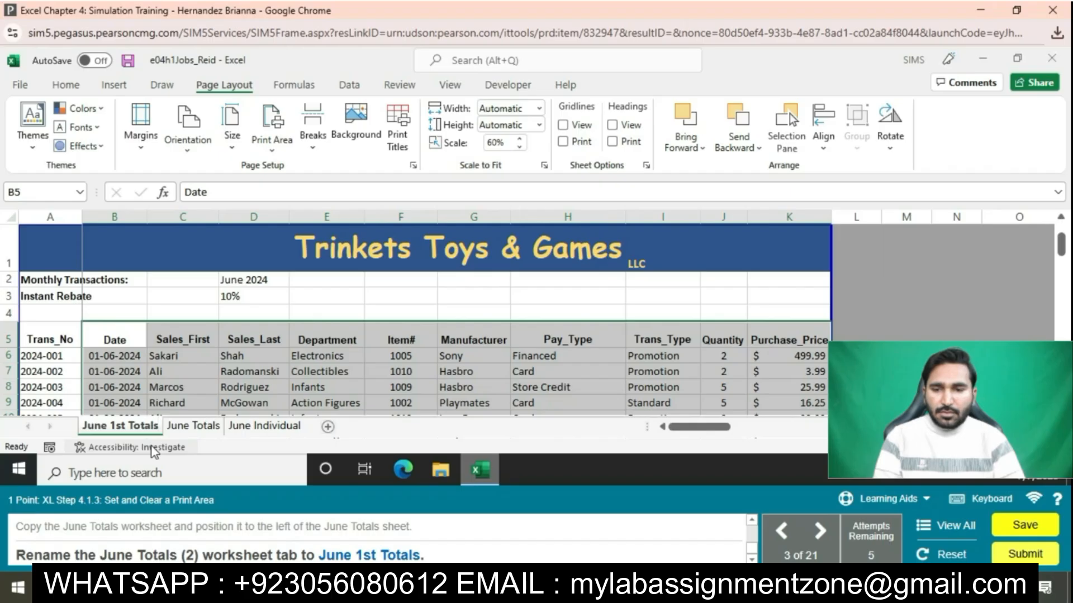
key(Return)
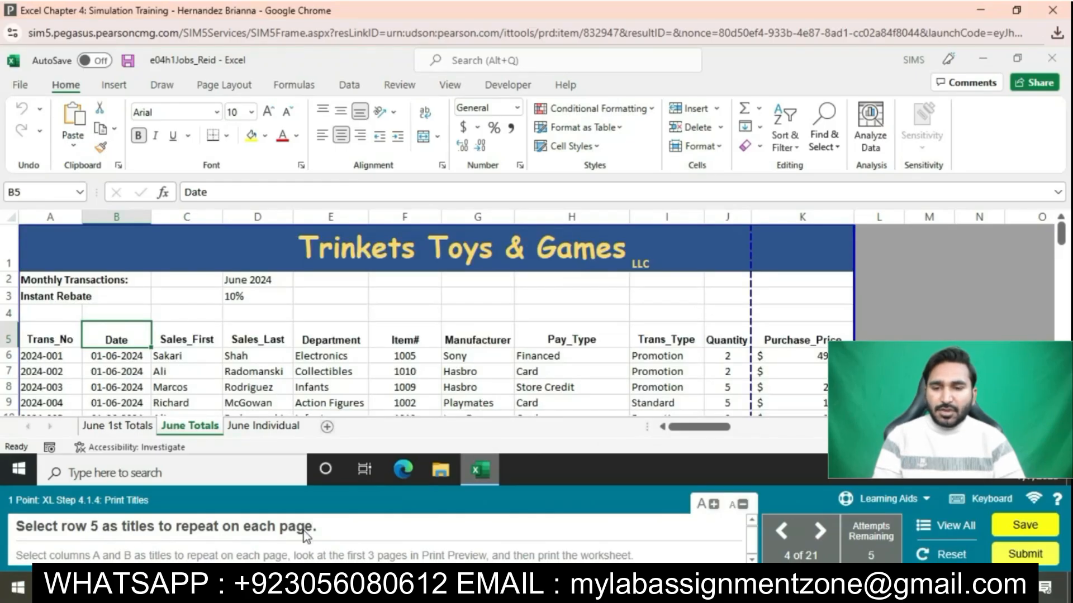
Step: Set row 5 ($5:$5) as the rows to repeat at top in Page Setup
click(224, 85)
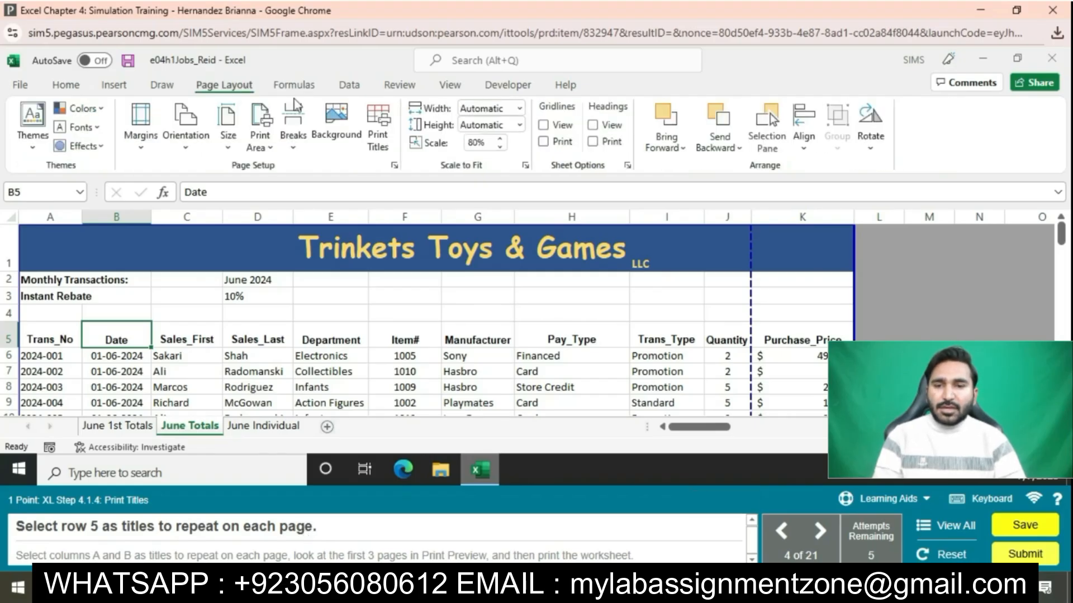
click(394, 166)
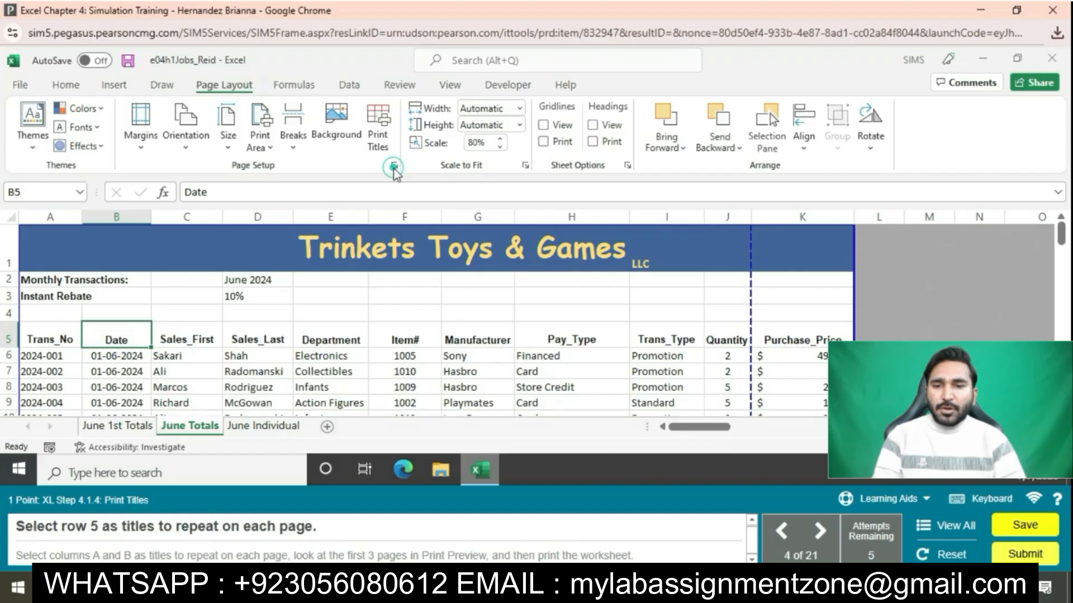
click(550, 123)
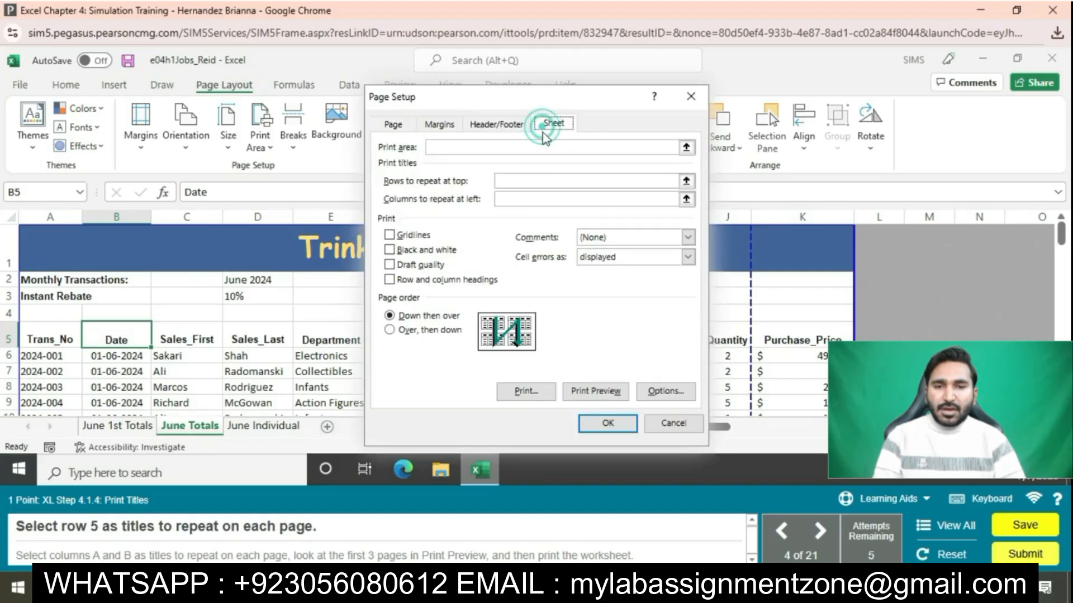
click(517, 177)
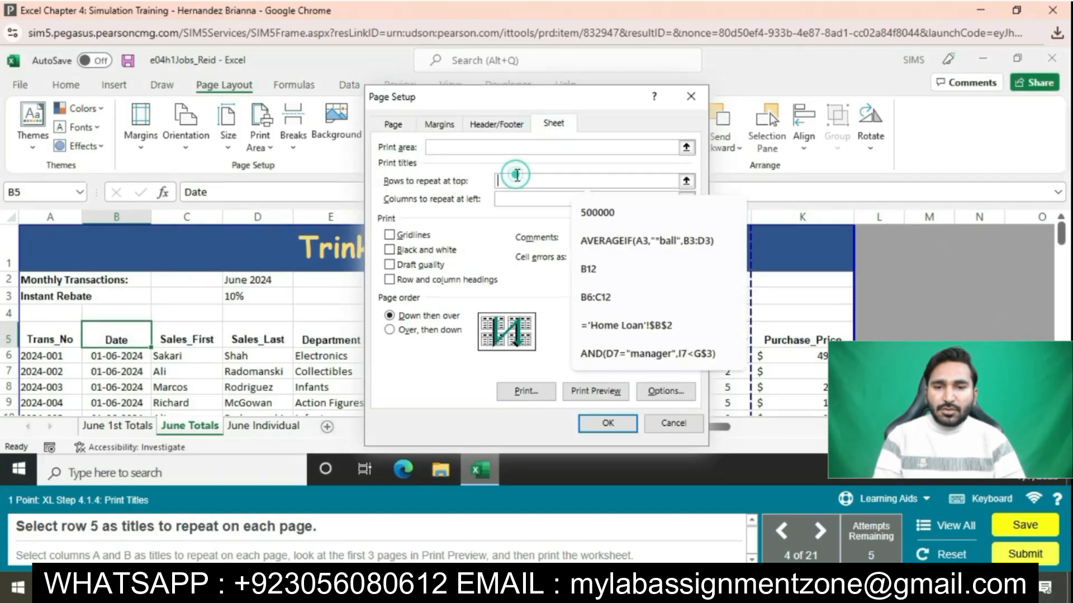
click(8, 339)
click(607, 423)
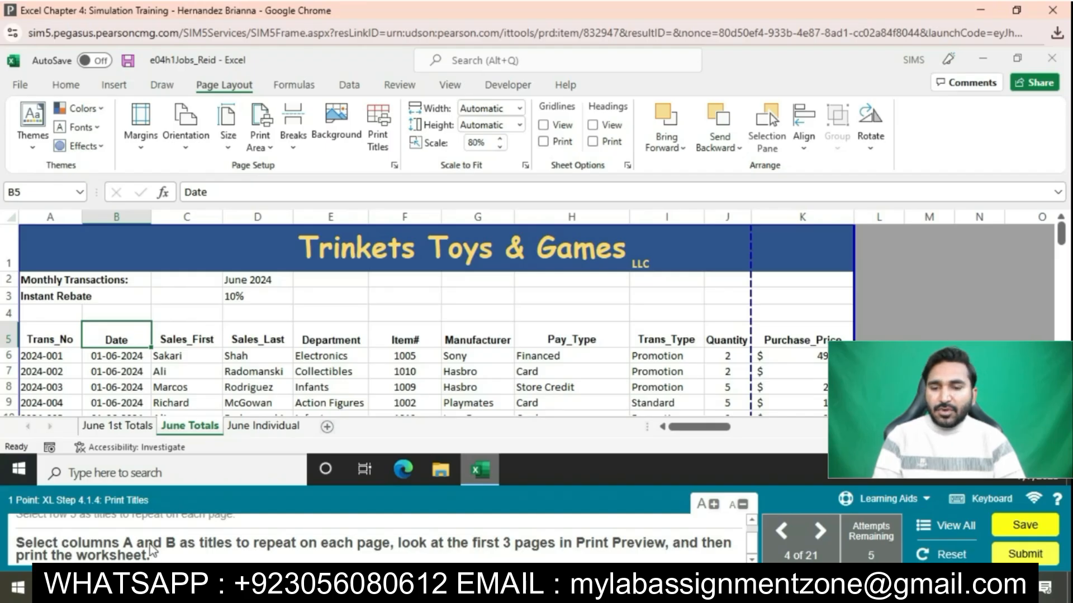
Step: Set columns A:B as the columns to repeat at left
click(395, 166)
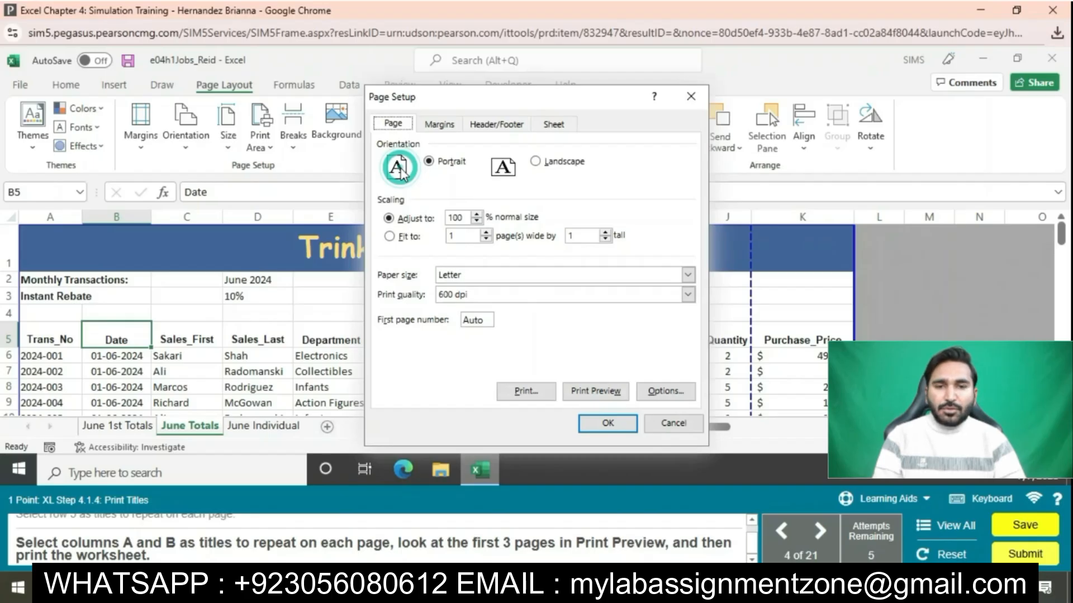
click(554, 124)
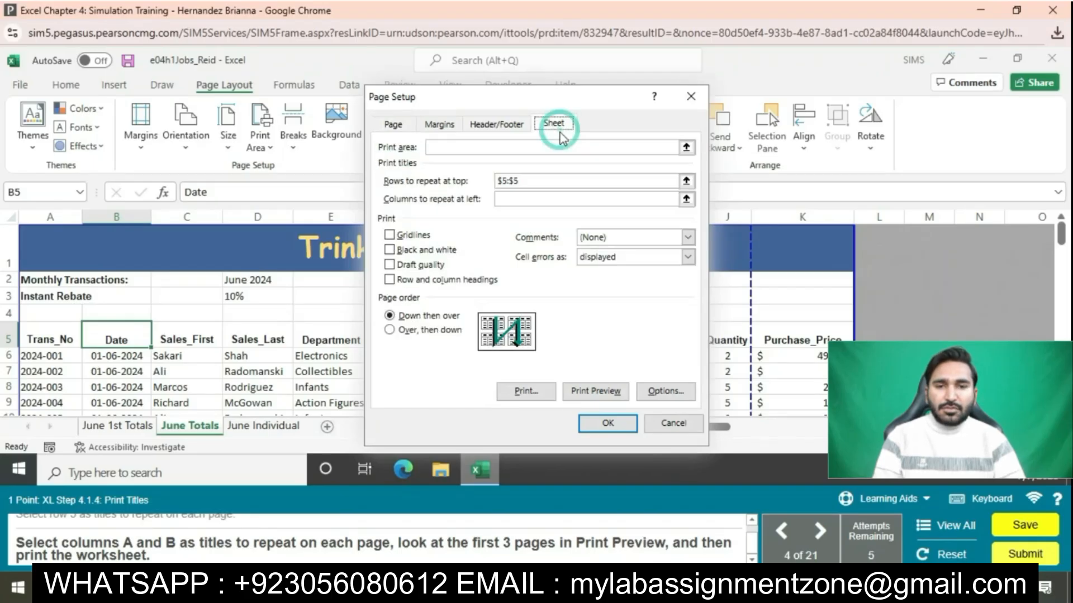
click(541, 199)
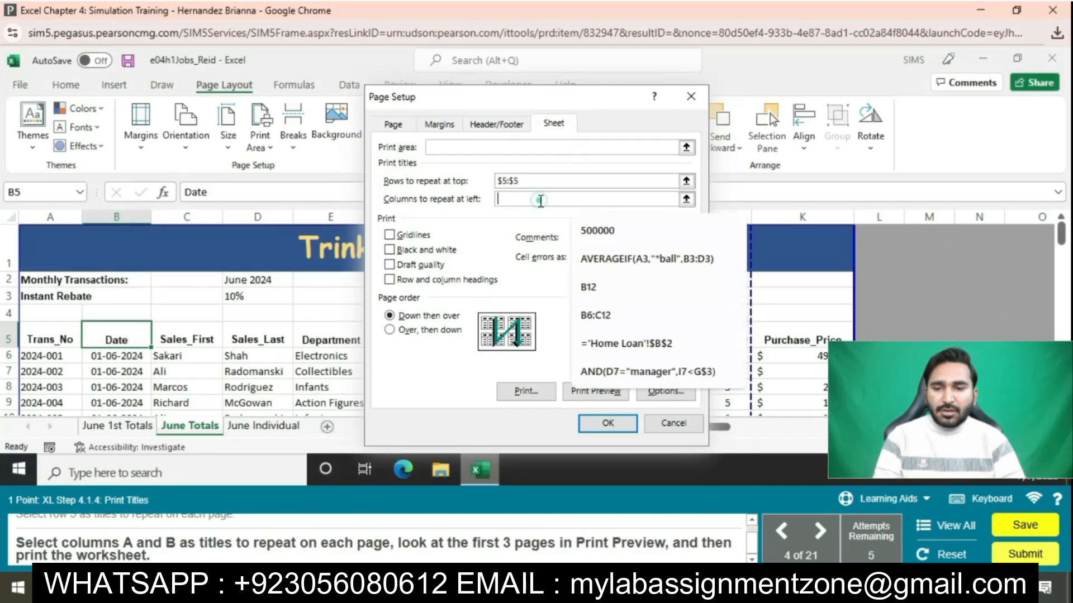
click(56, 218)
drag(56, 217, 117, 218)
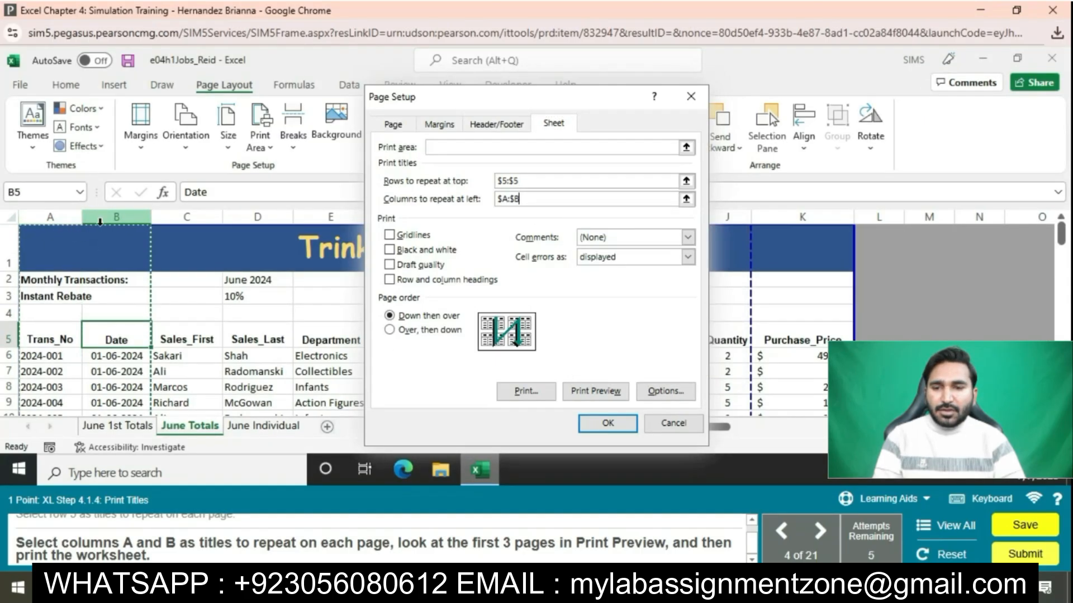
click(608, 423)
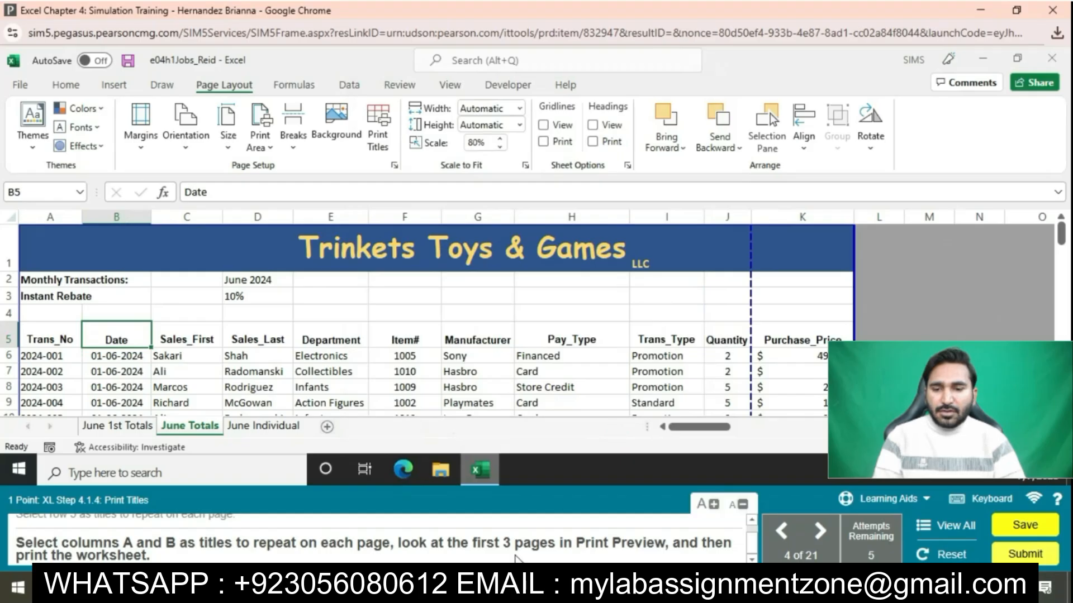
Step: Preview the June Totals sheet's three printed pages and print it
click(395, 165)
click(584, 390)
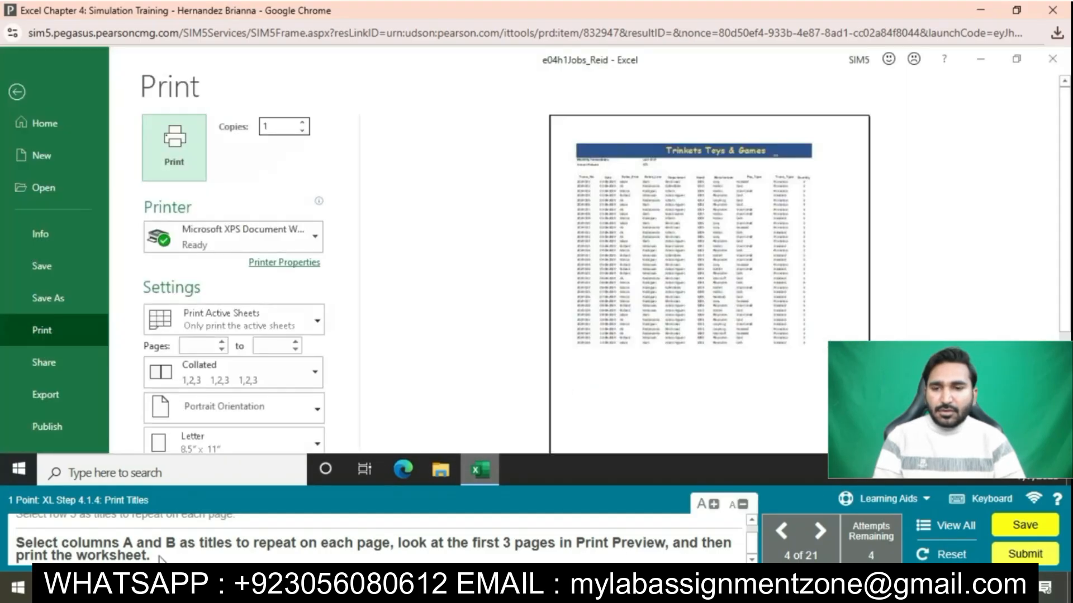
scroll(465, 310, down, 3)
click(456, 381)
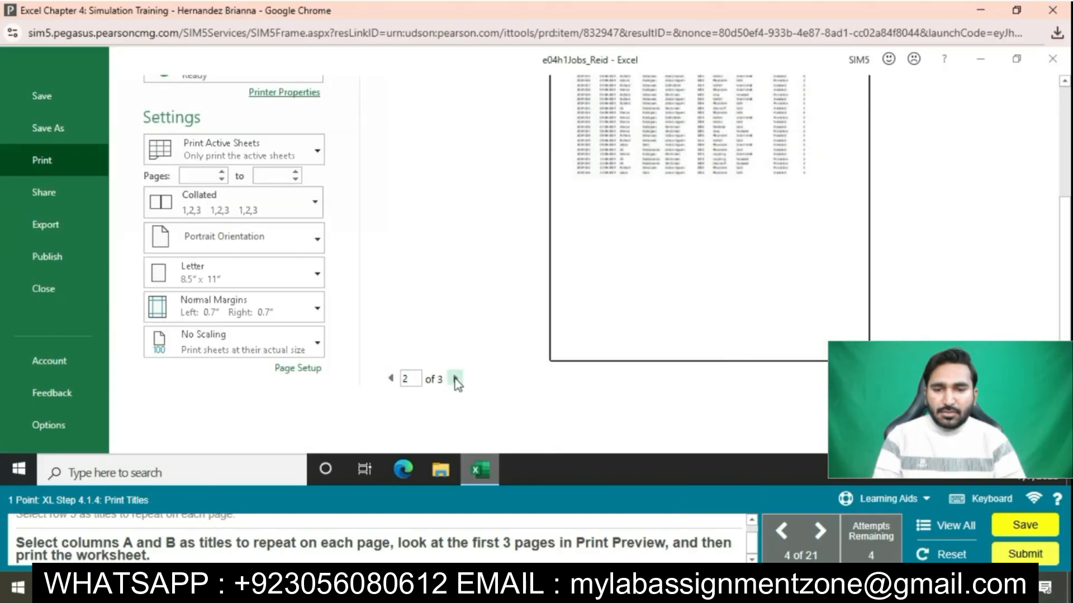
scroll(455, 378, up, 3)
click(184, 130)
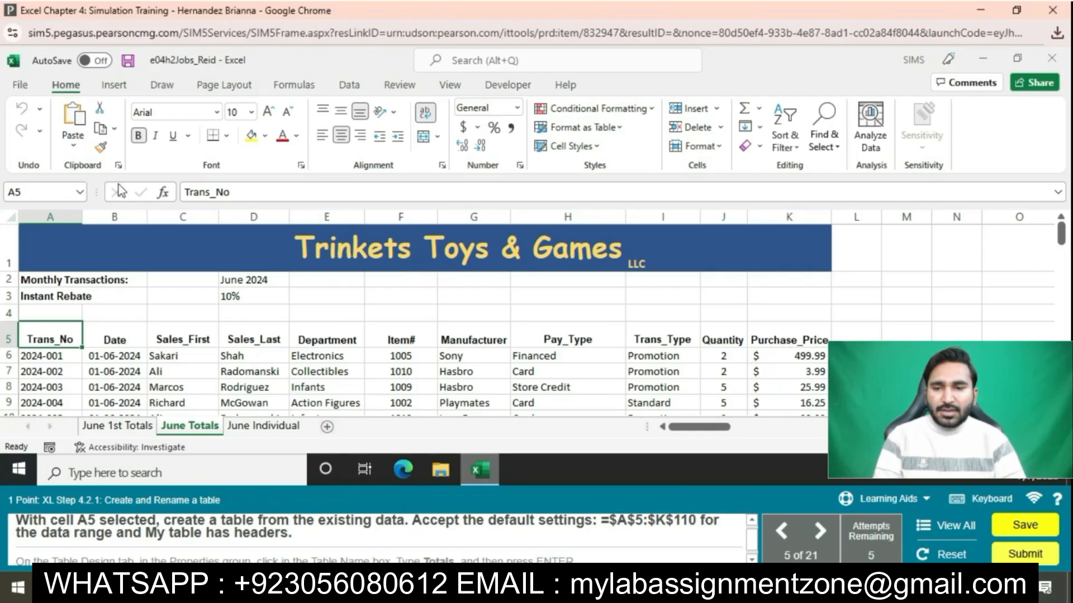
click(116, 75)
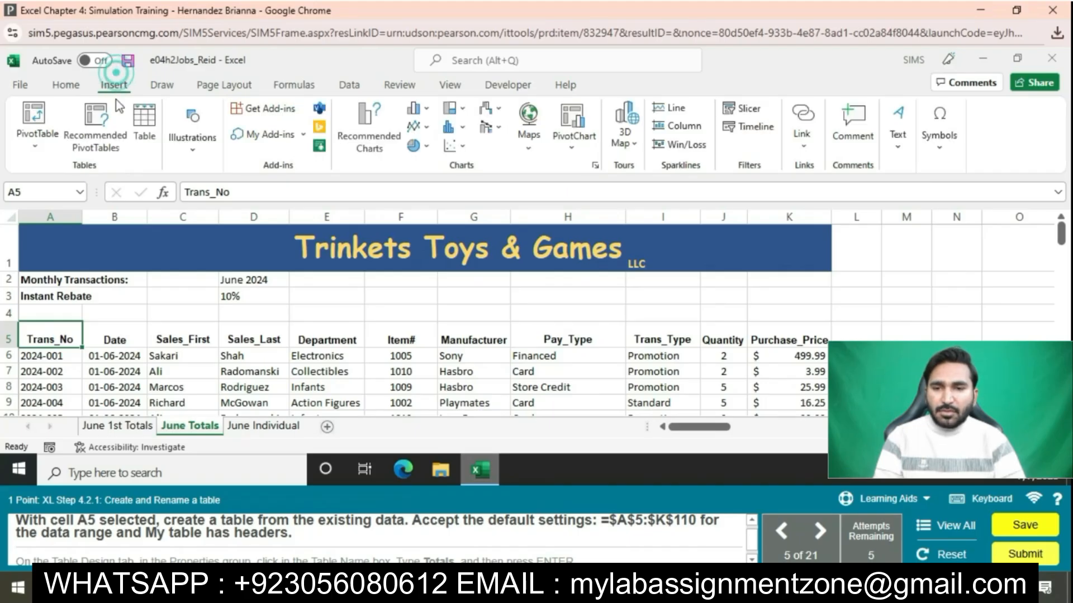
Step: Convert the range $A$5:$K$110 into a table with headers
click(141, 120)
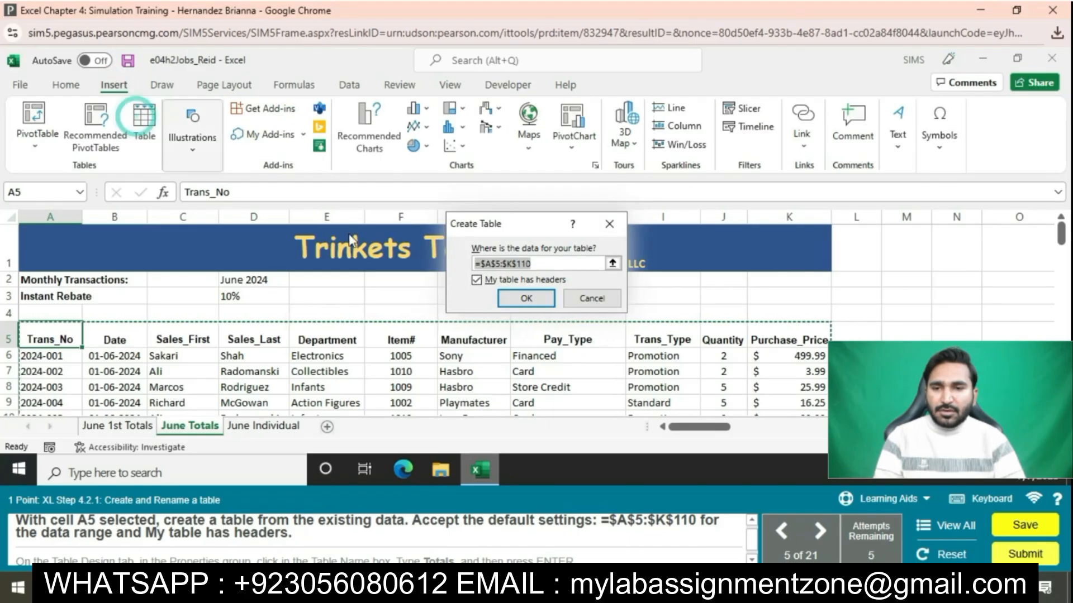
click(526, 298)
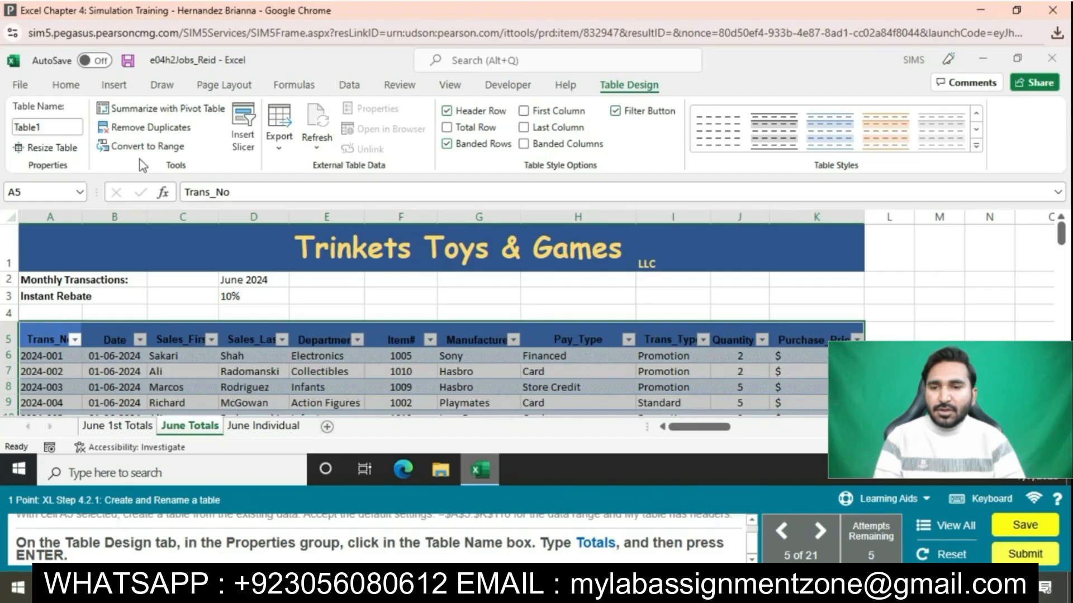
Step: Name the table 'Totals' in the Table Name box
click(66, 131)
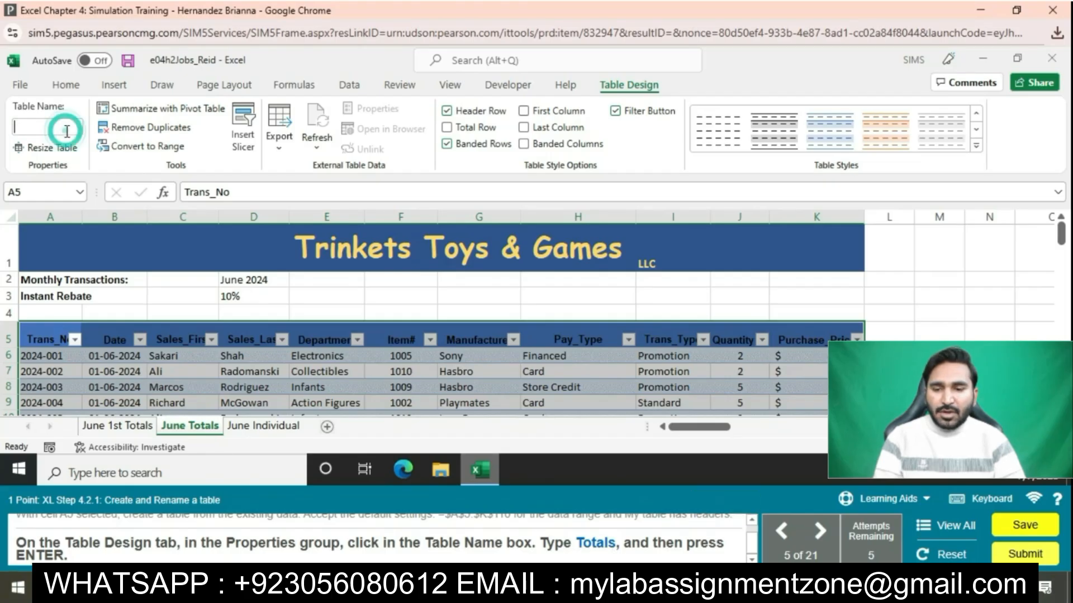
text(Totals)
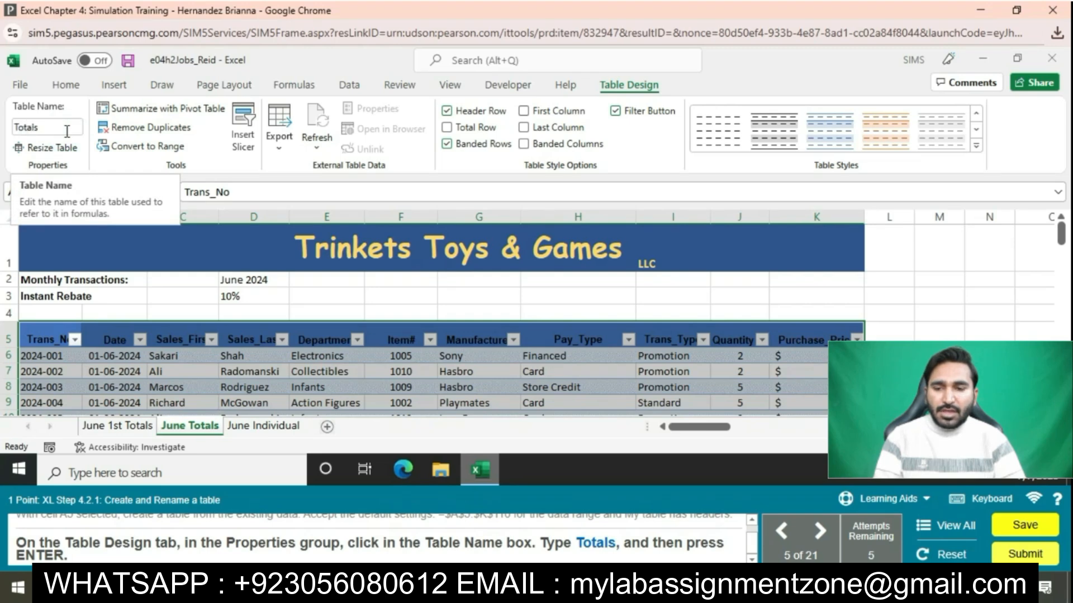
key(Return)
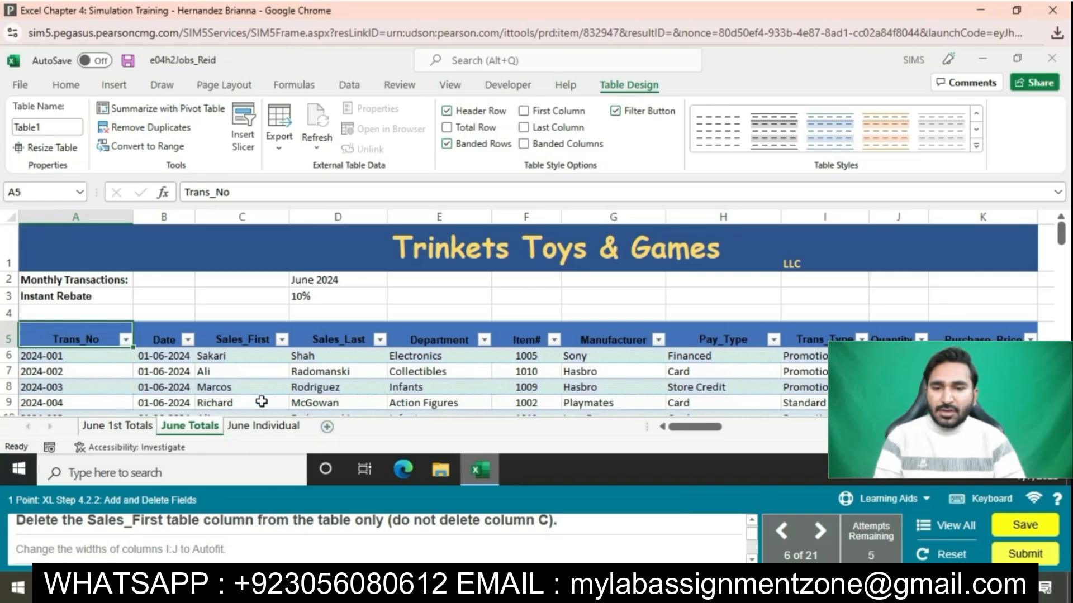
Step: Delete the Sales_First table column using Delete Table Columns
click(244, 338)
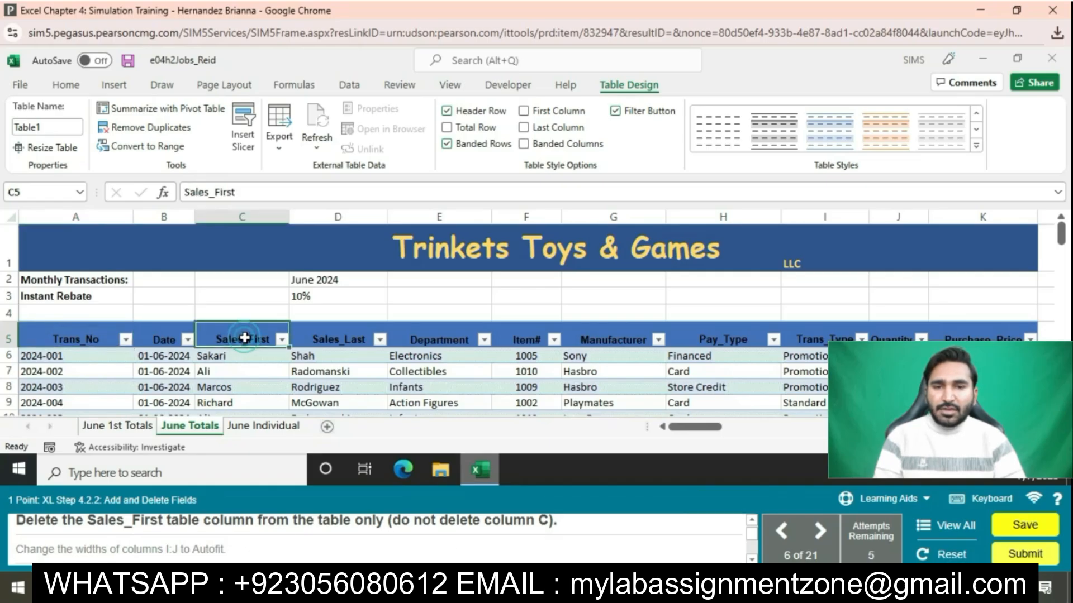
right_click(244, 339)
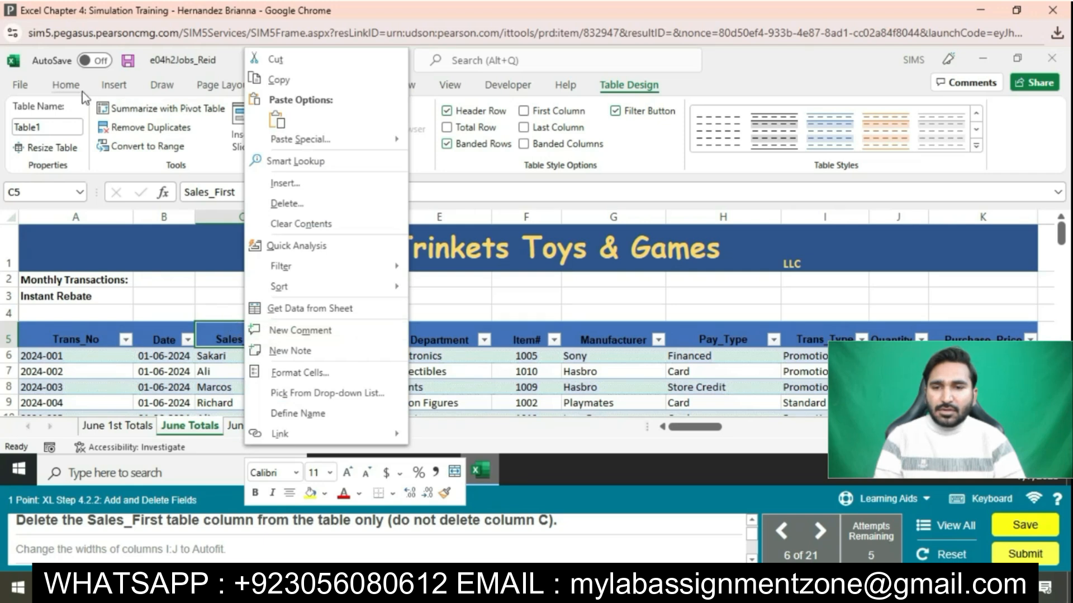
click(66, 84)
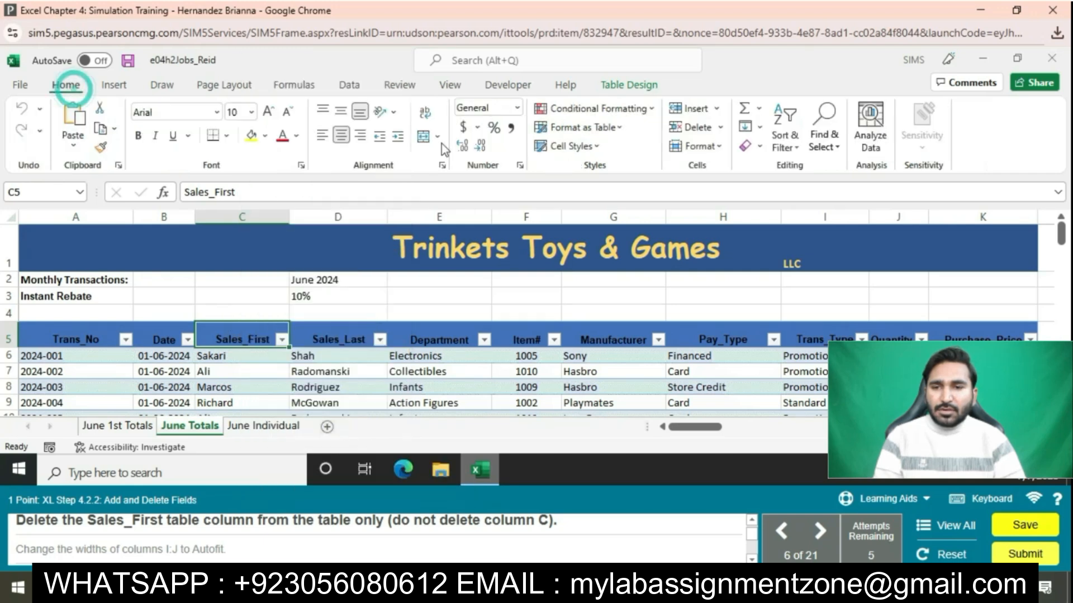
click(720, 128)
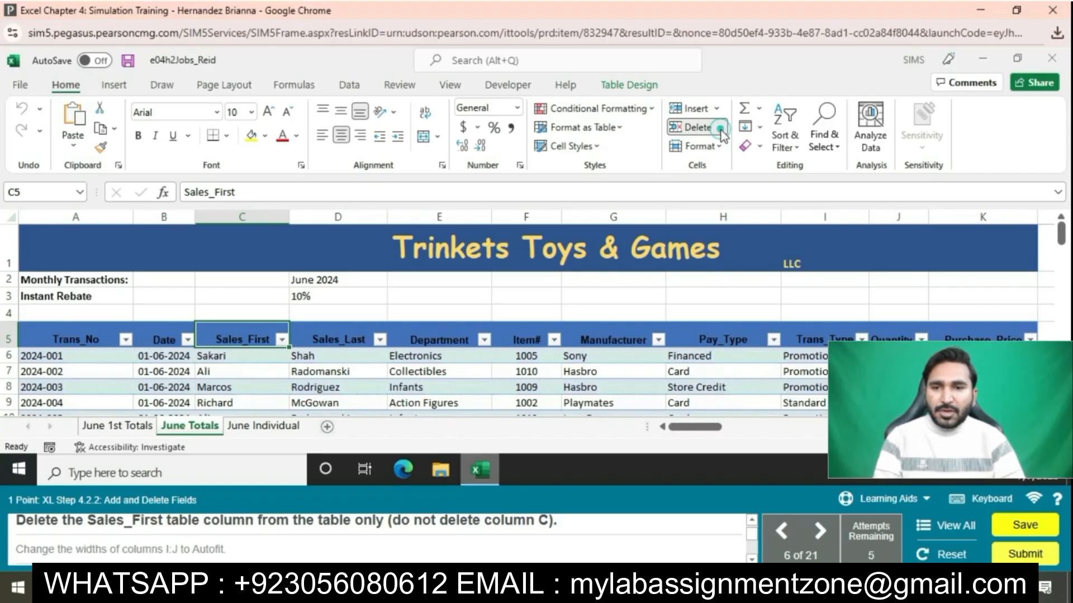
click(720, 129)
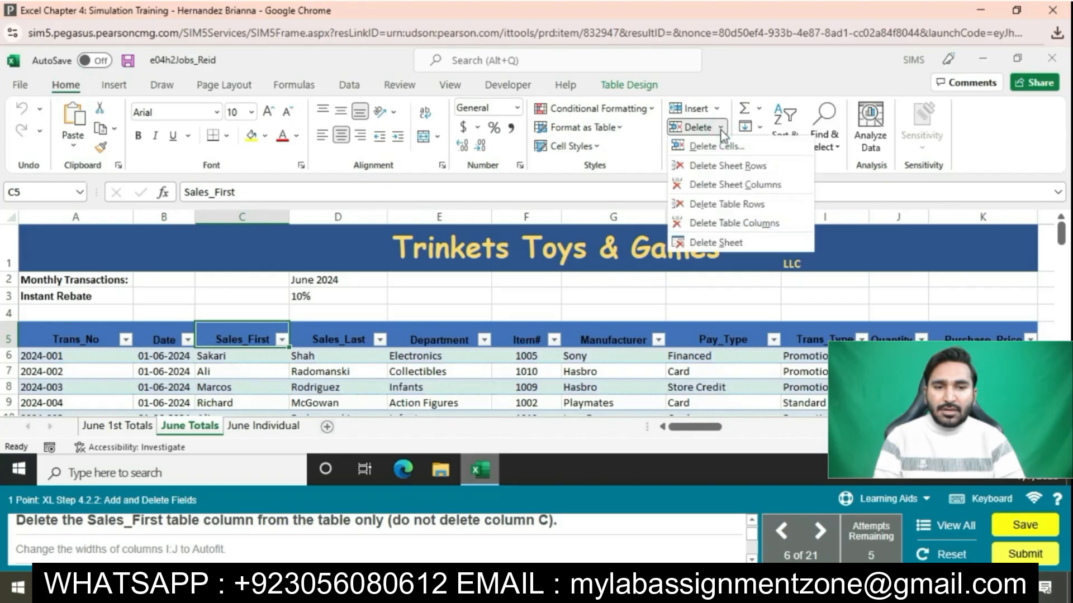
click(729, 224)
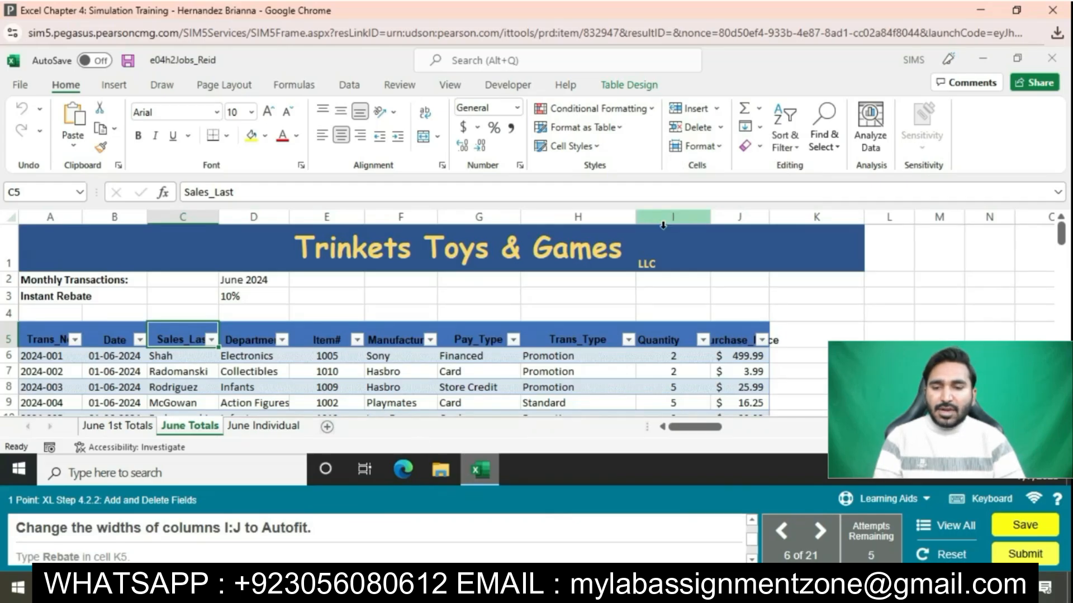
Step: AutoFit columns I and J so the Purchase_Price heading displays in full
drag(663, 225, 737, 218)
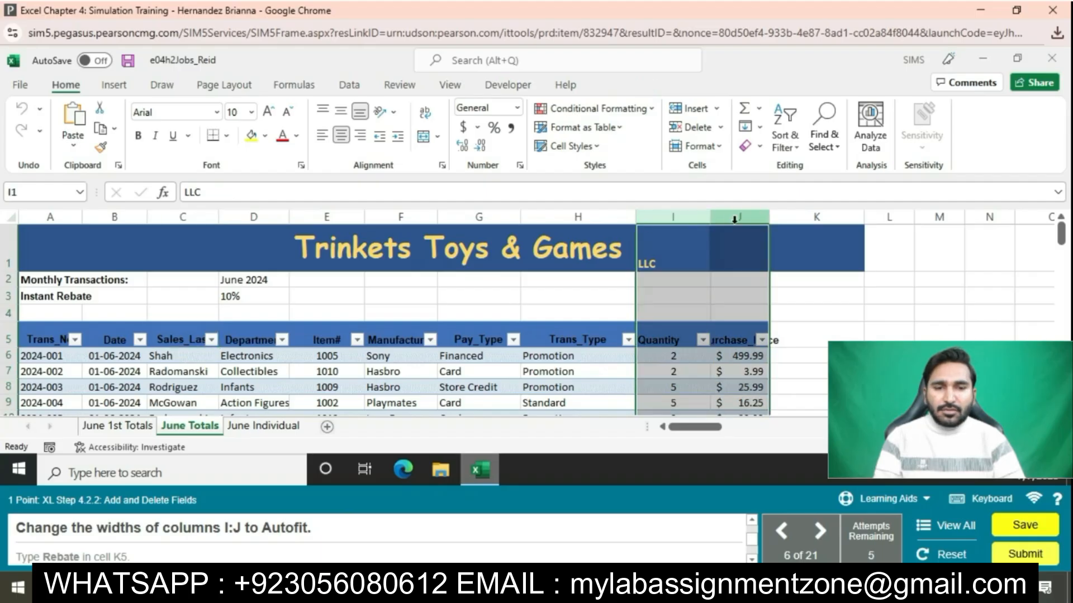
click(711, 146)
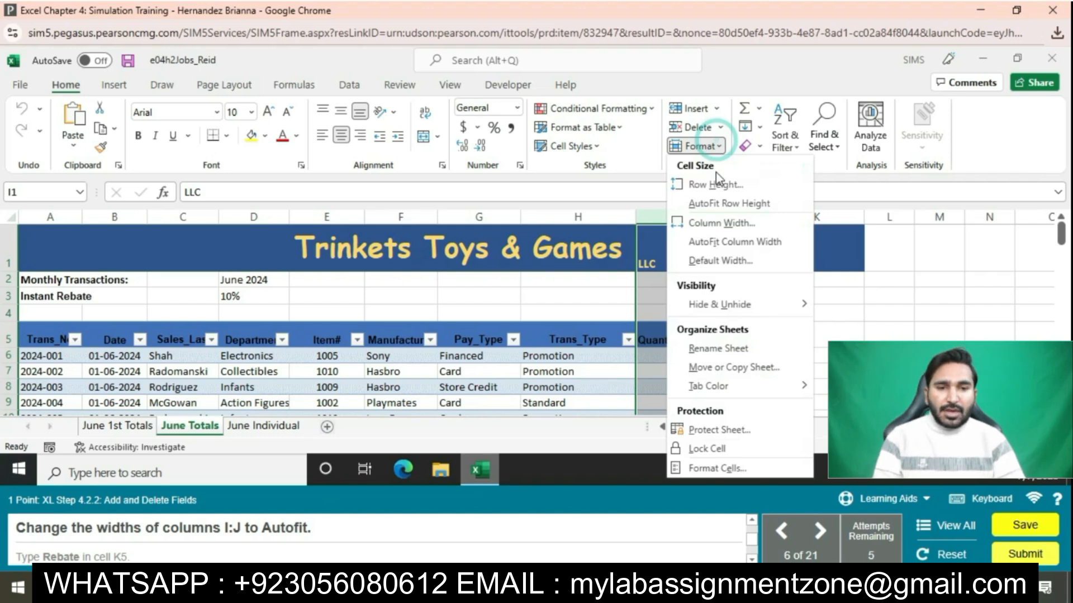
click(717, 242)
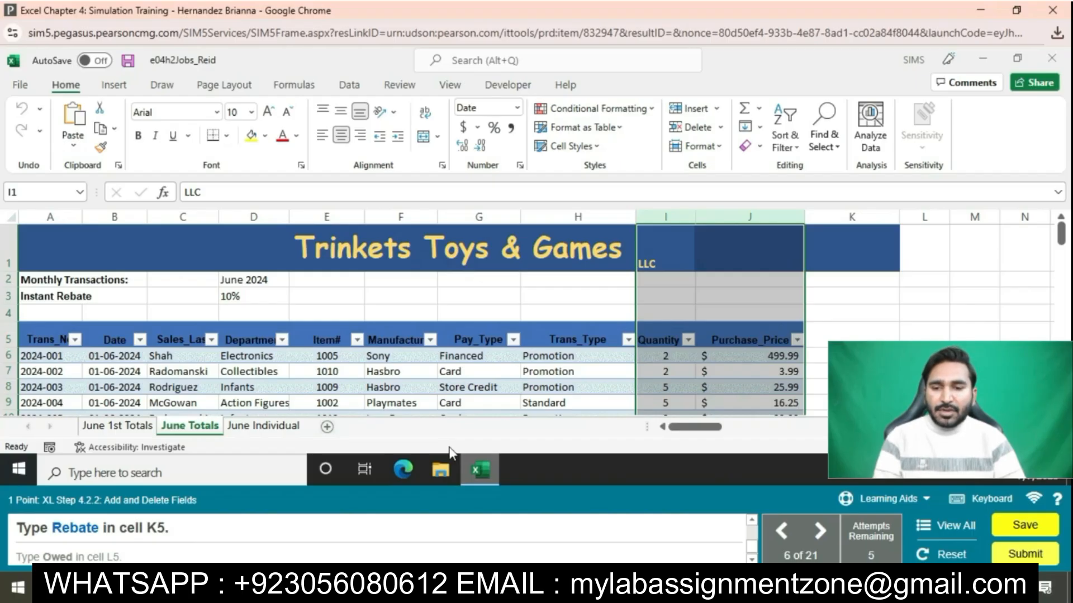
Step: Add the field headings Rebate in K5 and Owed in L5
click(832, 335)
text(R)
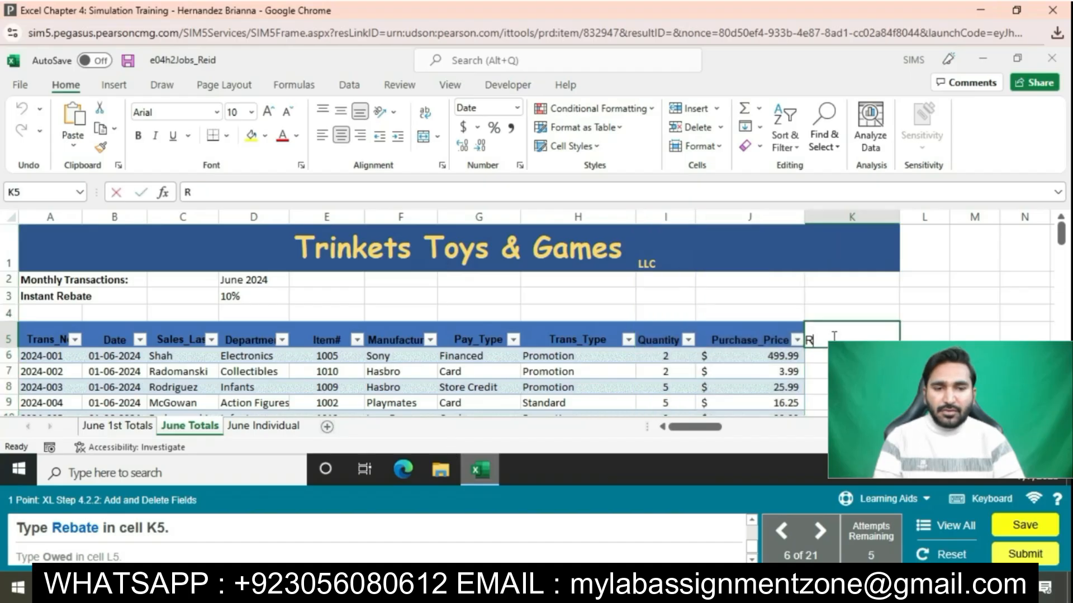
text(ebate)
key(Return)
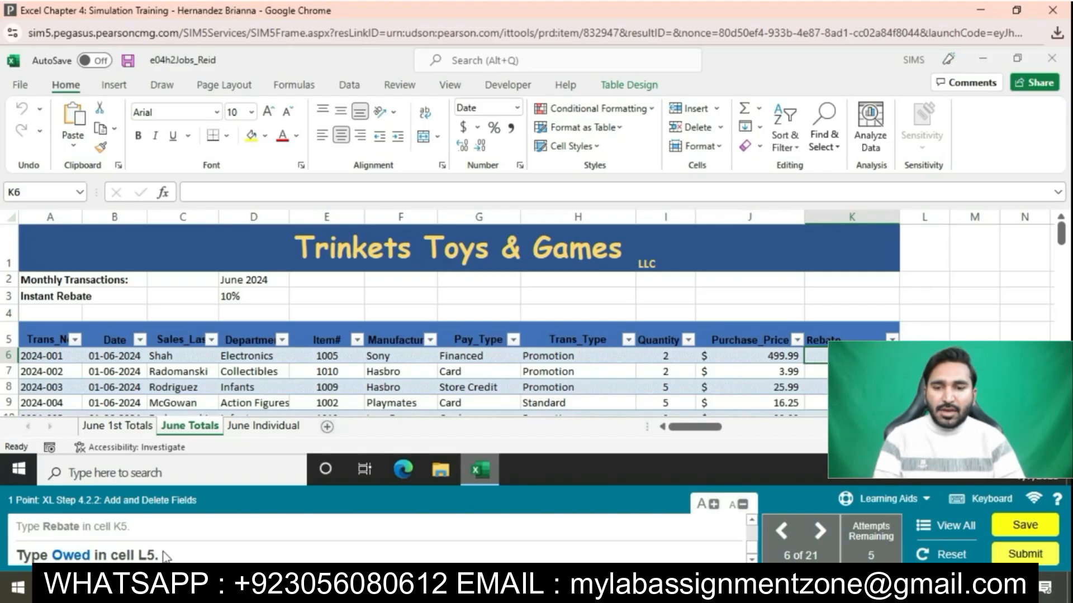
click(921, 331)
text(Owed)
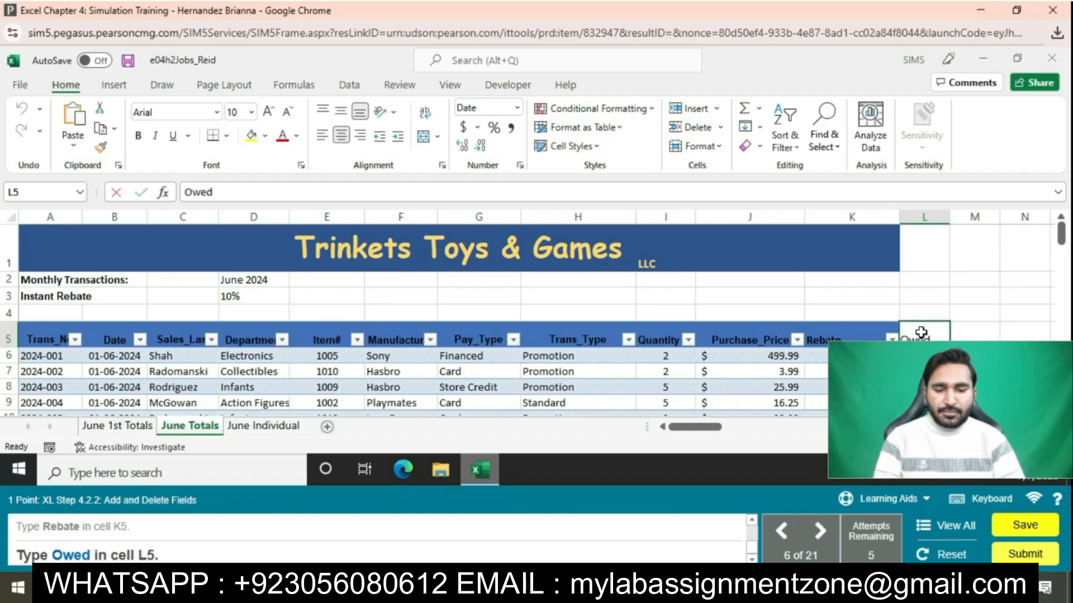
key(Return)
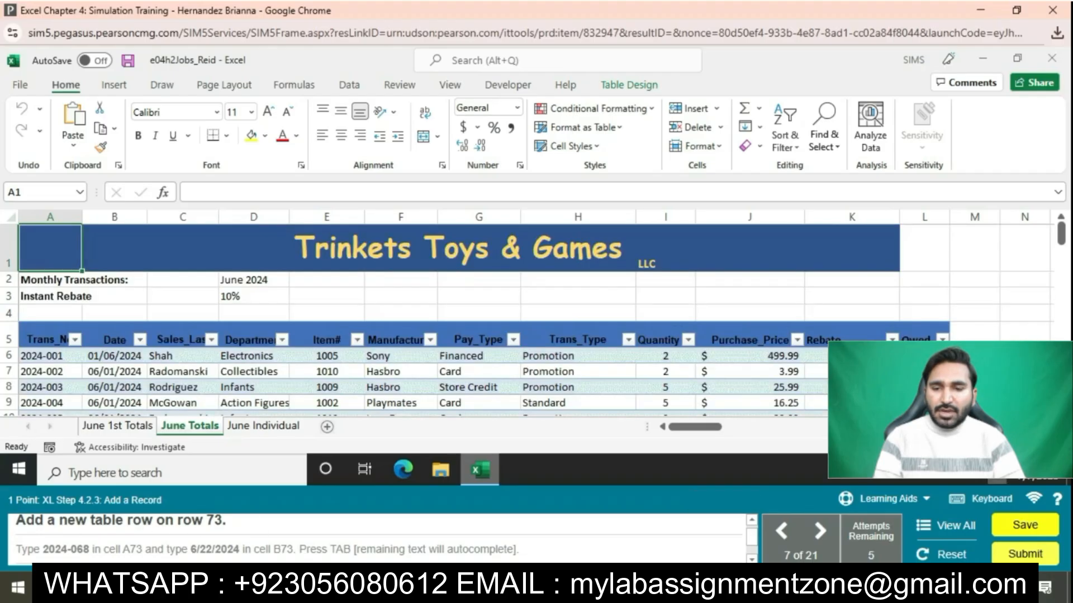
Step: Insert a blank table row at row 73
scroll(528, 320, down, 6)
scroll(528, 320, down, 8)
scroll(202, 324, down, 7)
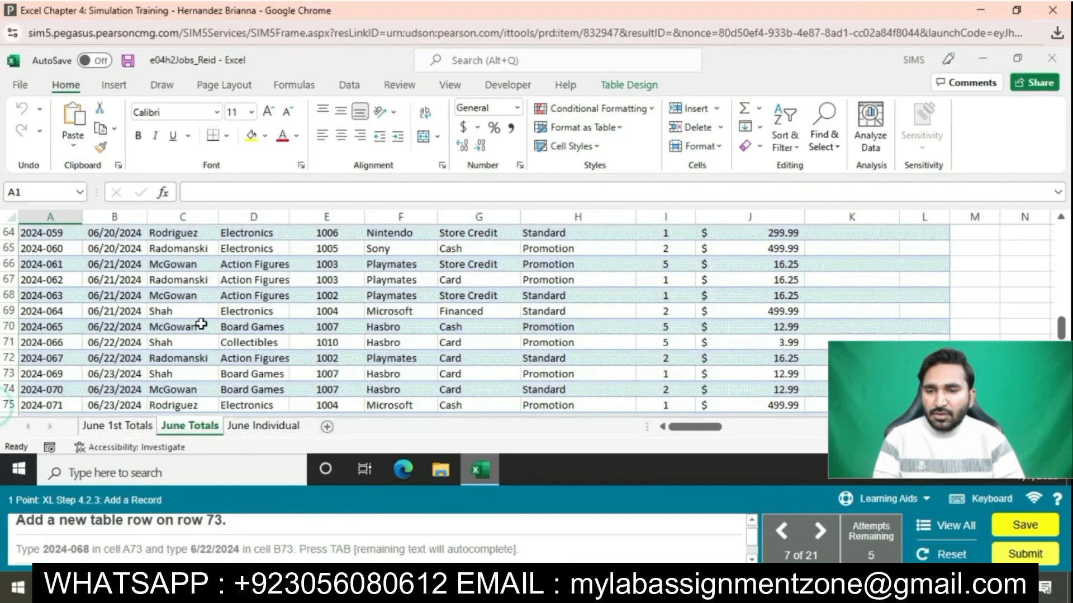
click(11, 374)
right_click(16, 374)
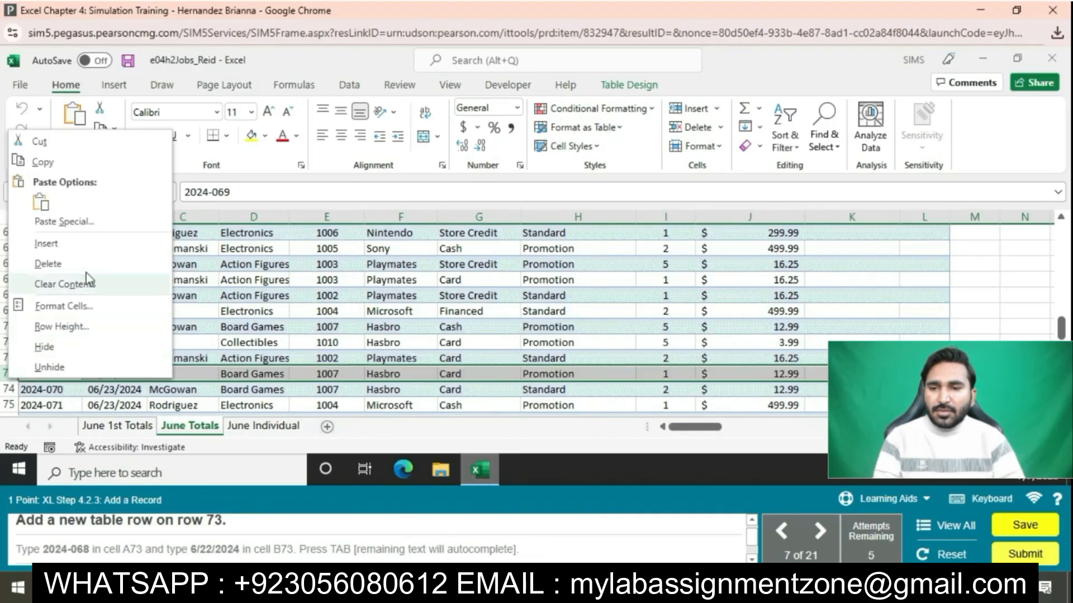
click(46, 243)
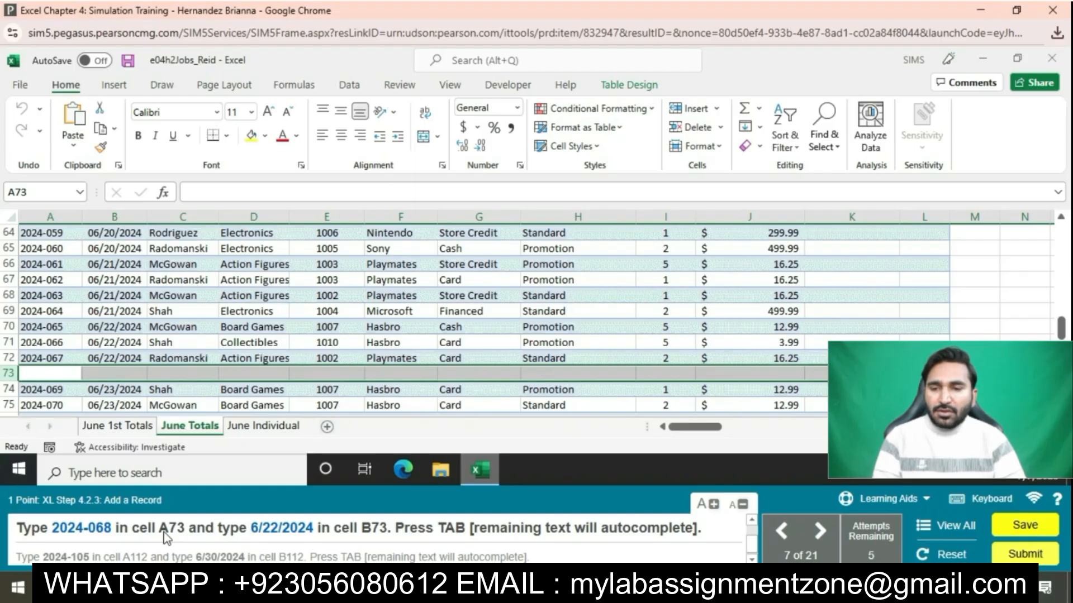
Step: Enter record 2024-068 dated 6/22/2024 in row 73, letting the remaining fields autocomplete
click(64, 374)
text(2024)
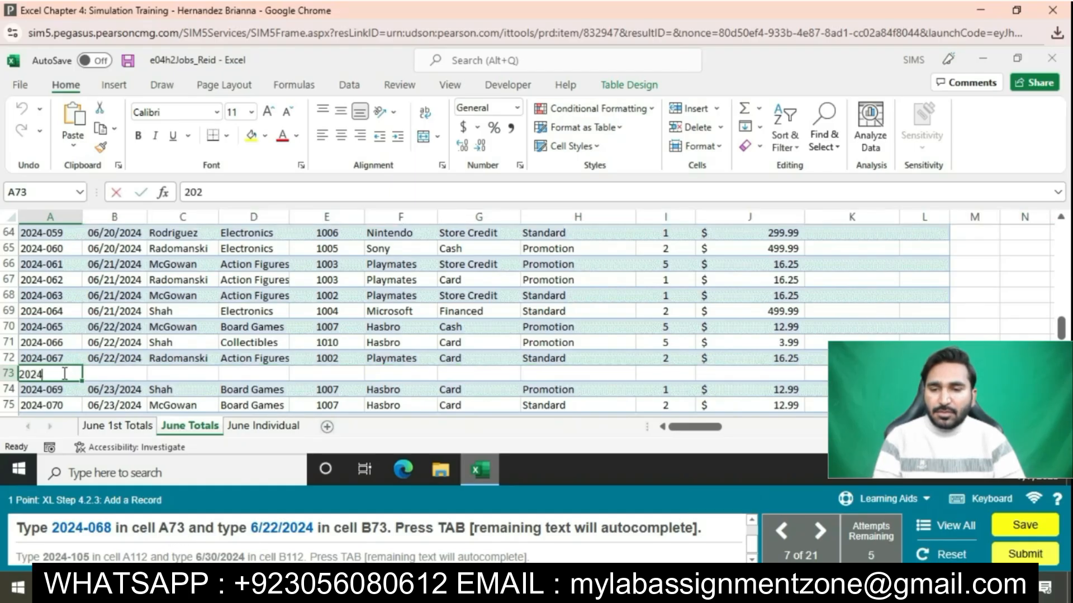
text(-068)
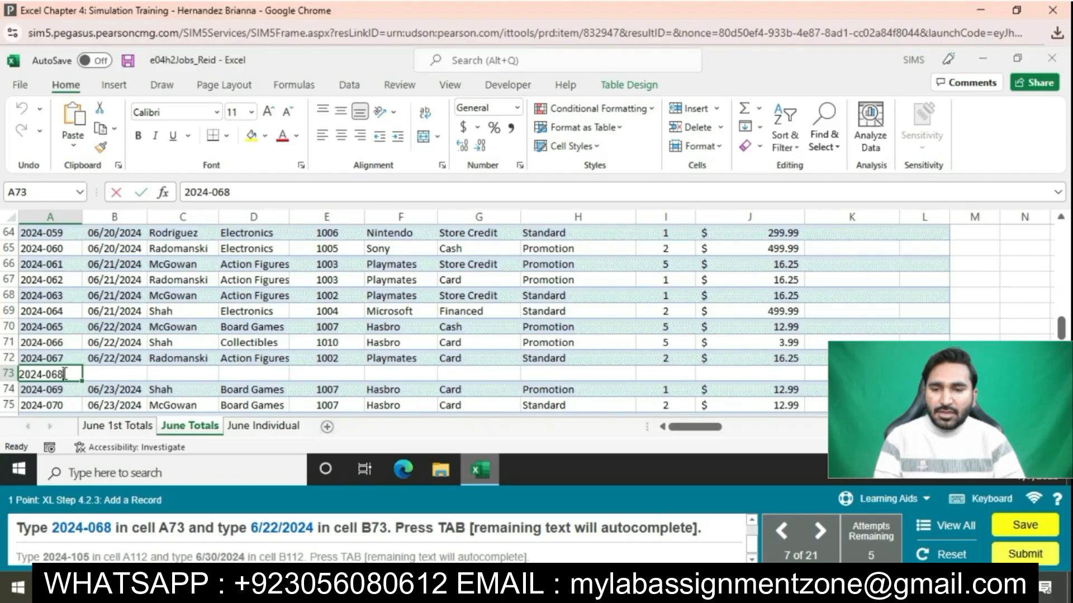
key(Tab)
text(6/2)
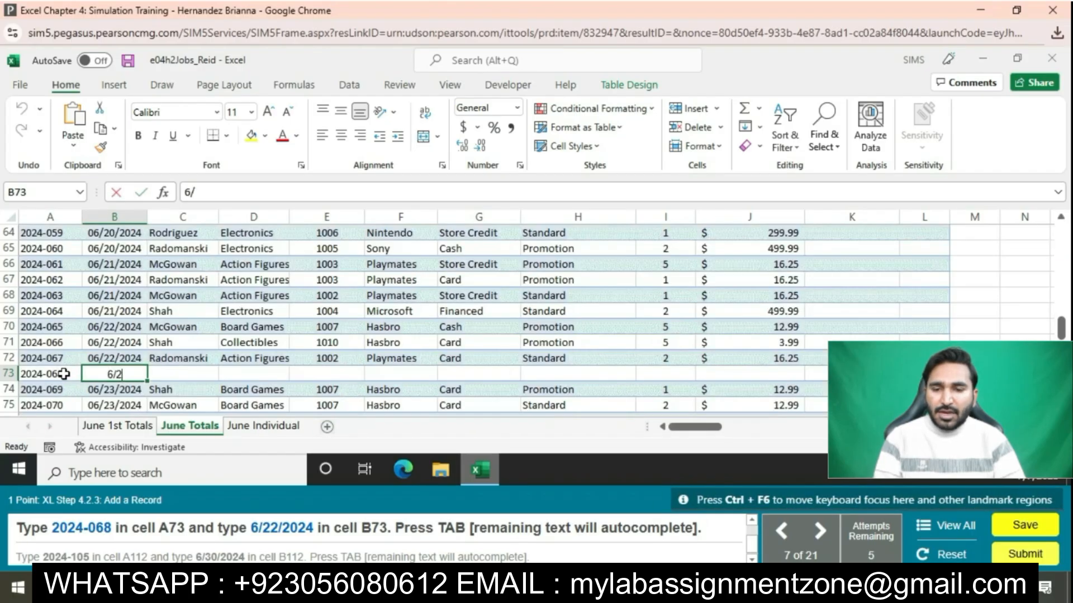
text(2/2024)
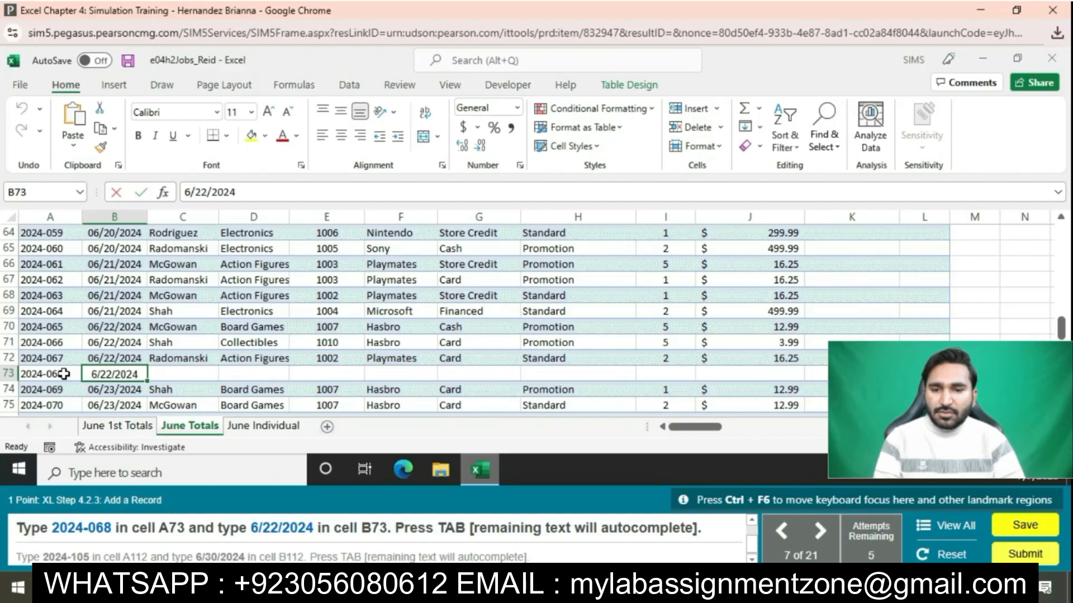
key(Tab)
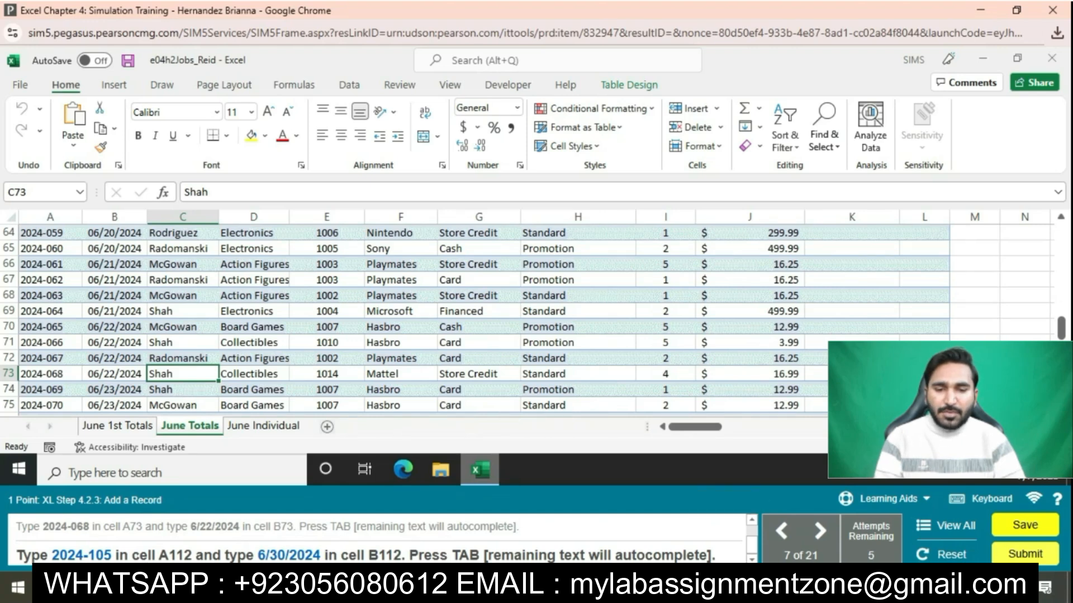
Step: Add record 2024-105 dated 6/30/2024 in row 112, below the last record
scroll(474, 321, down, 3)
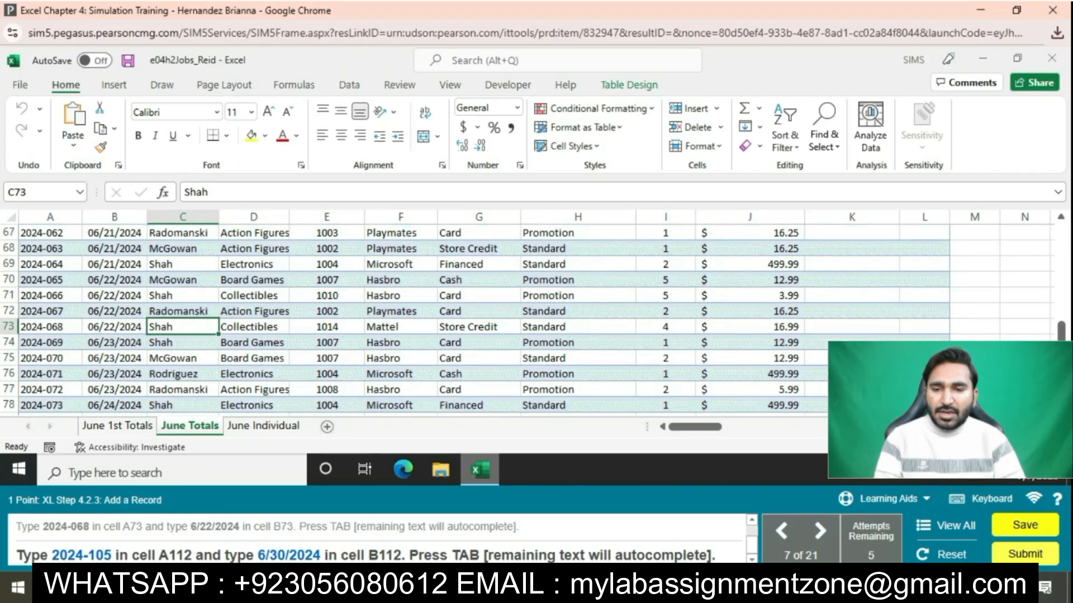
scroll(475, 321, down, 8)
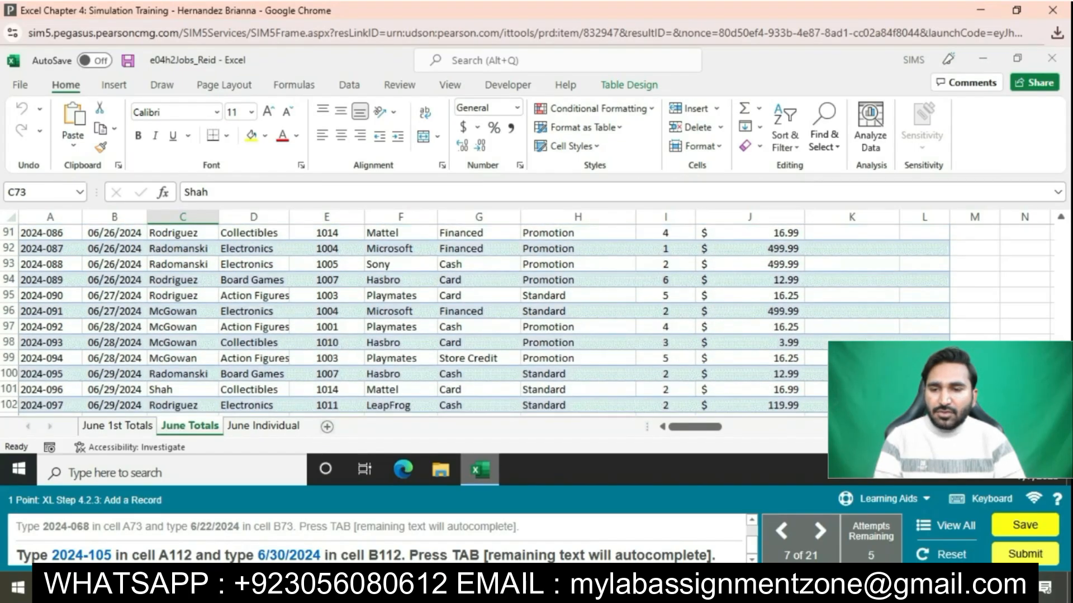
scroll(475, 321, down, 2)
click(61, 375)
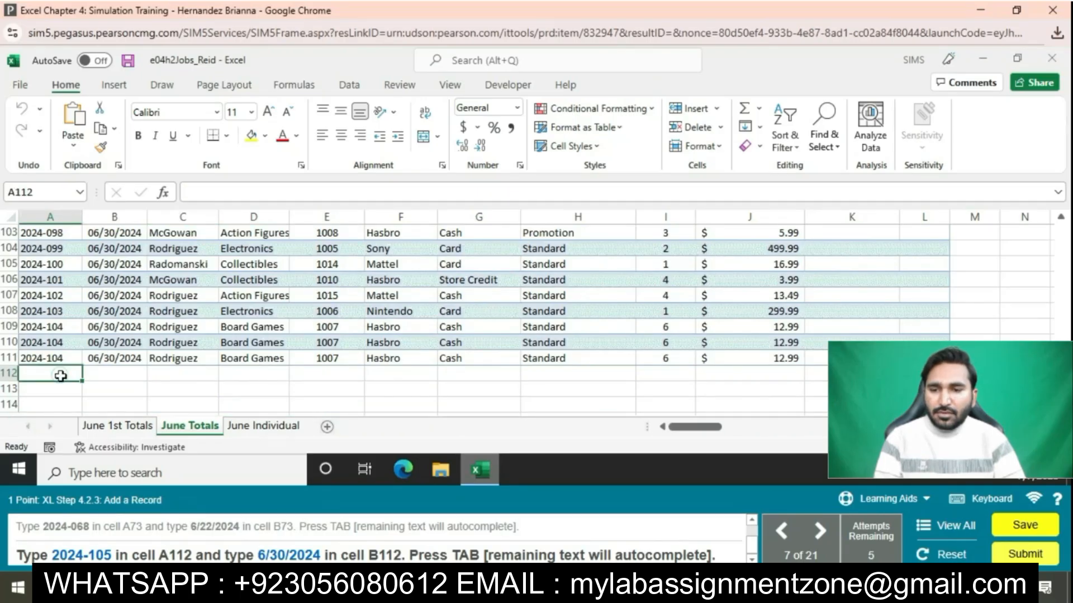
text(2024)
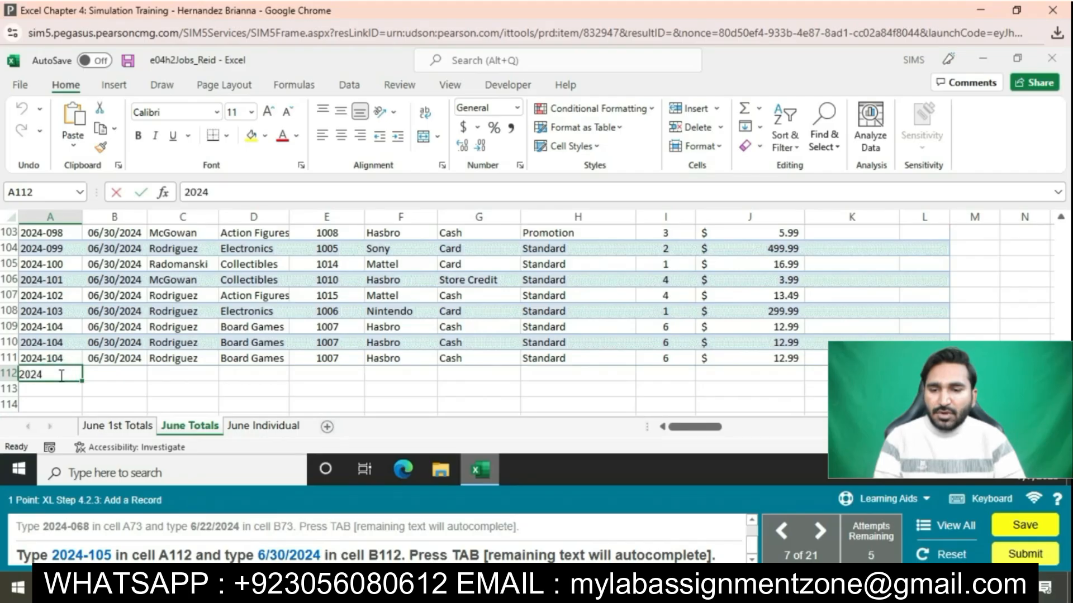
text(-105)
key(Tab)
text(6/30)
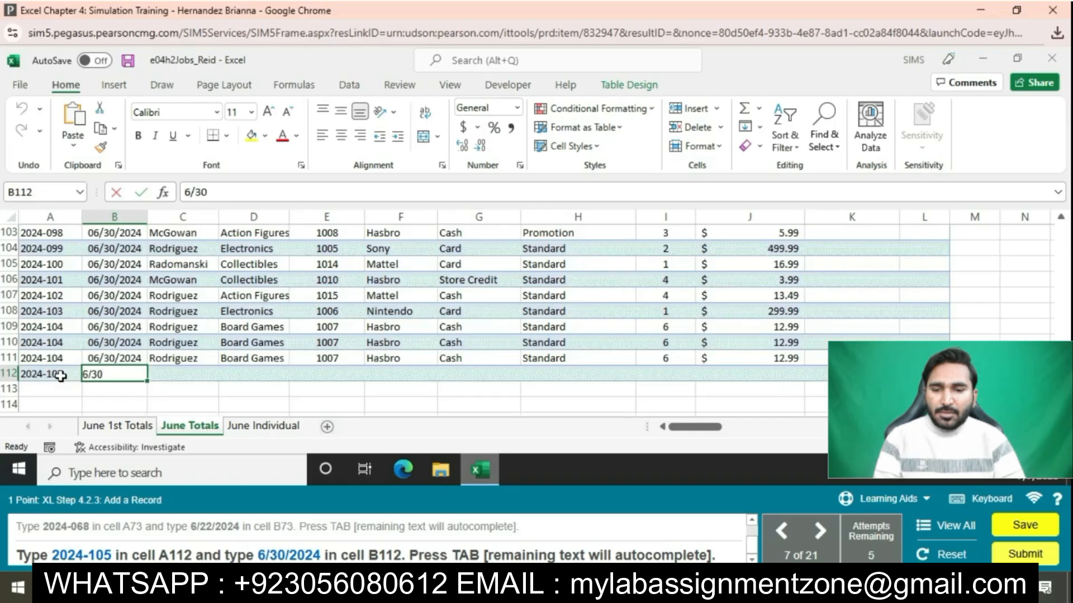
text(/2024)
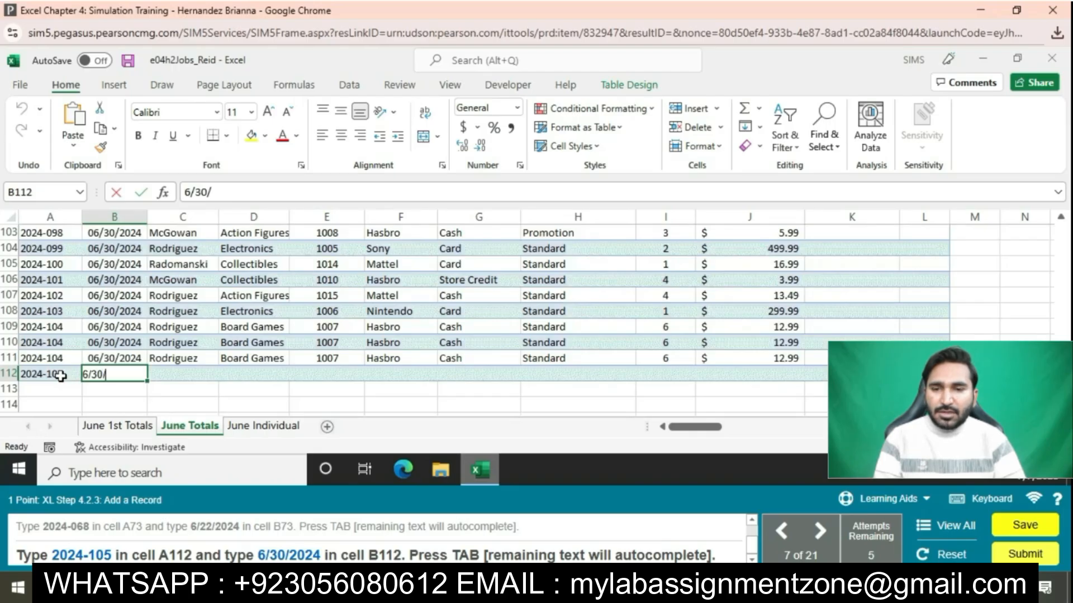
key(Tab)
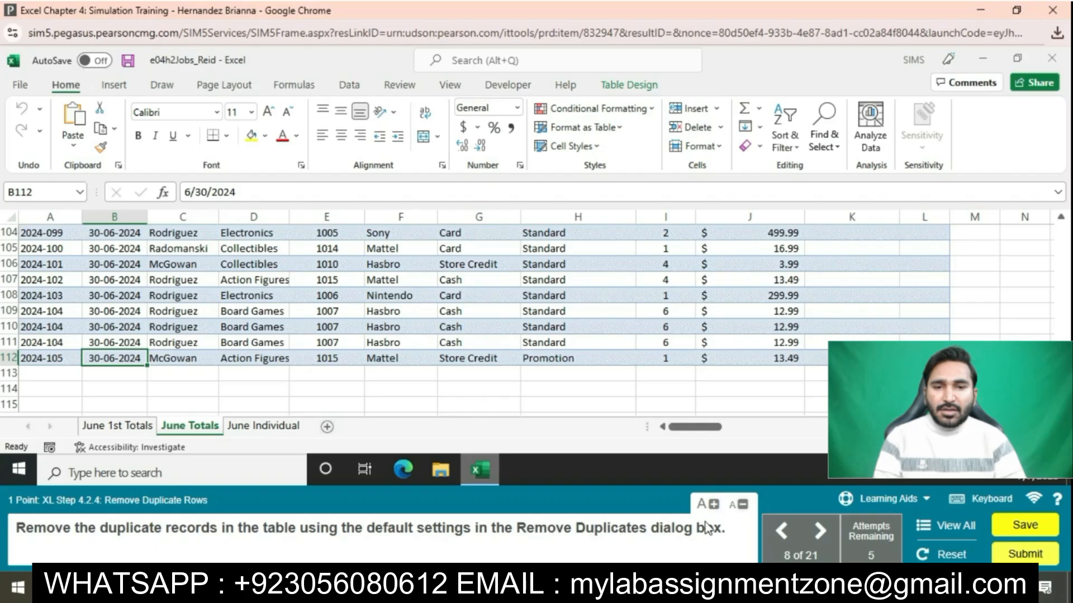
Step: Run Remove Duplicates on the table with default settings and acknowledge the removal message
click(450, 325)
click(615, 83)
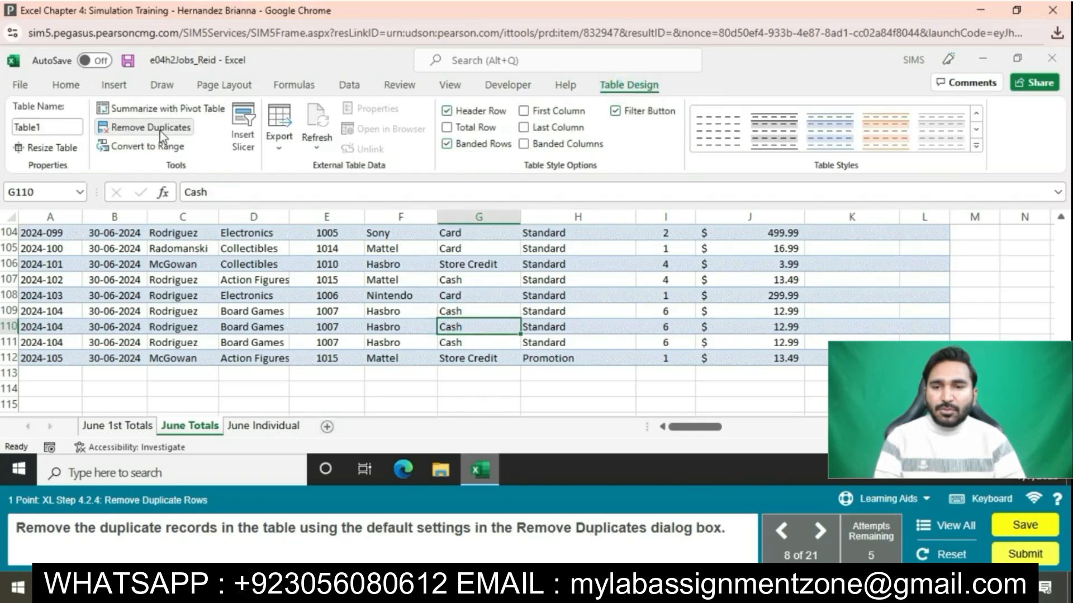
click(161, 135)
click(605, 355)
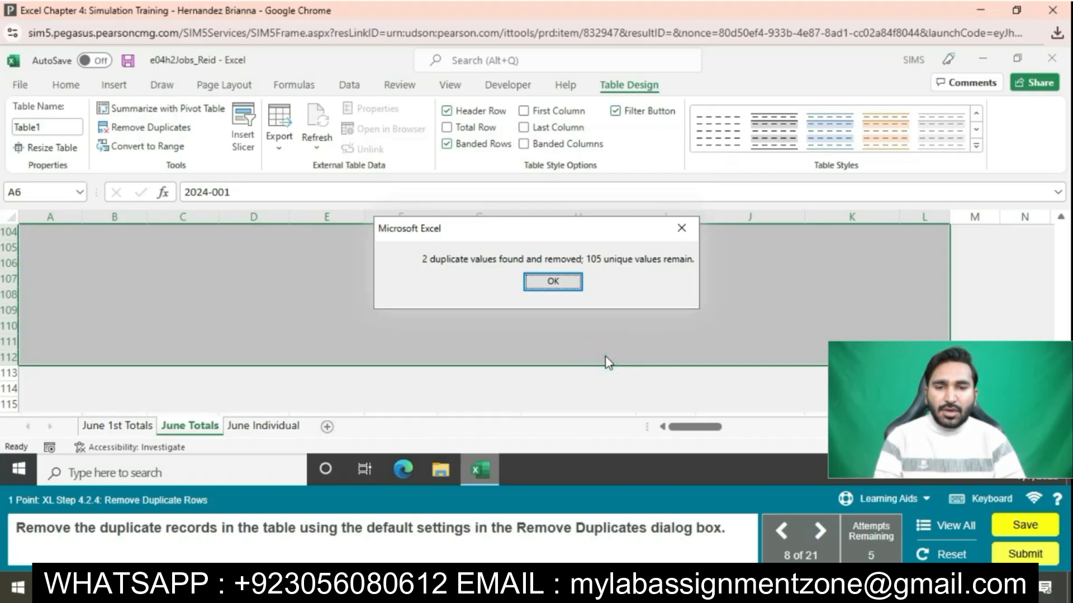
click(550, 279)
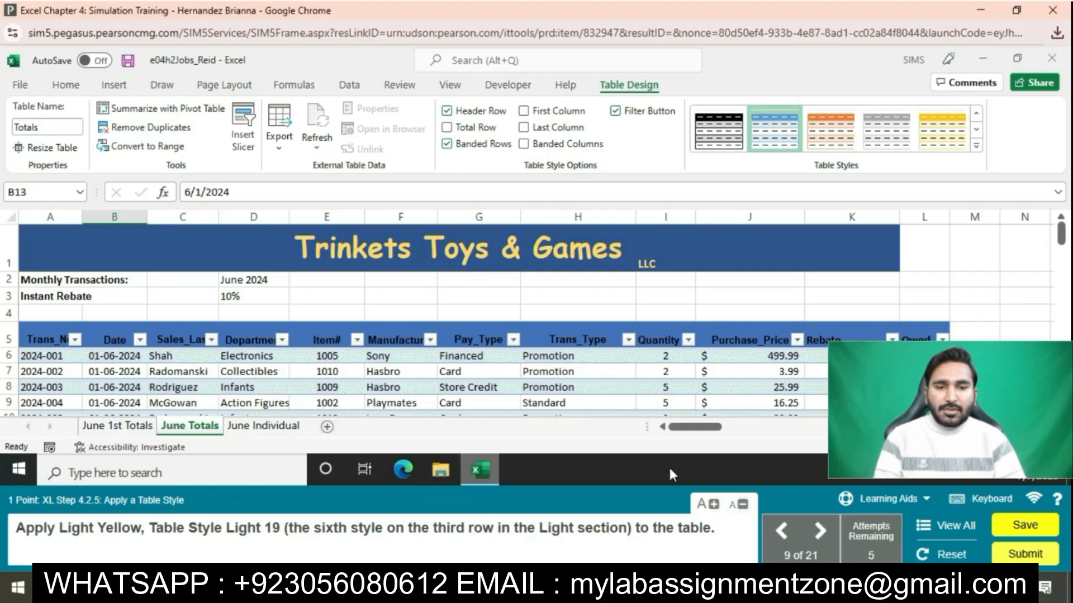
Step: Apply the Light Yellow, Table Style Light 19 style to the June Totals table
click(626, 402)
click(977, 145)
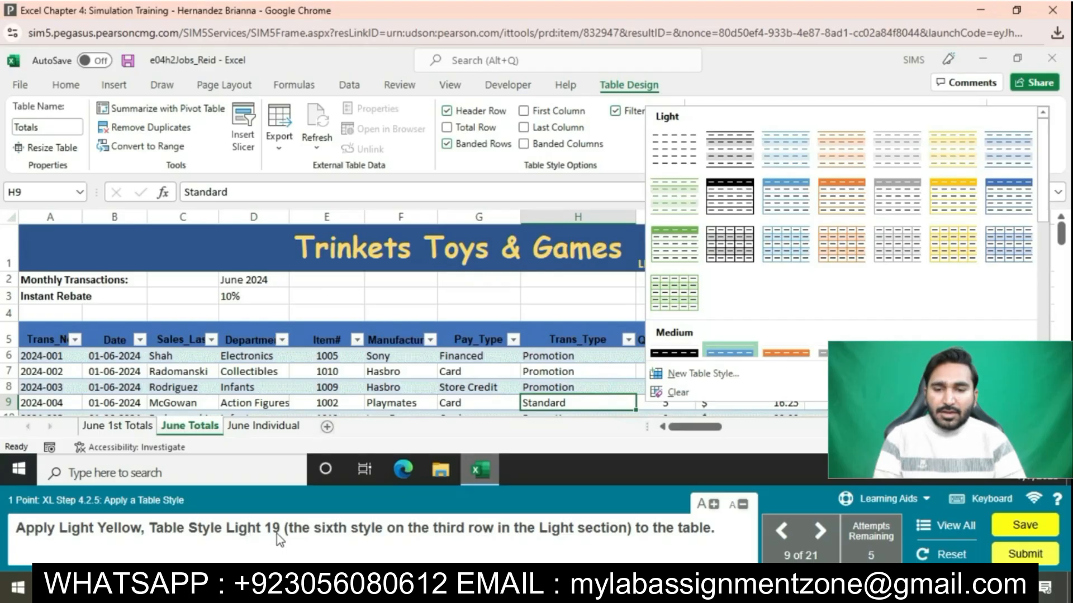
click(950, 240)
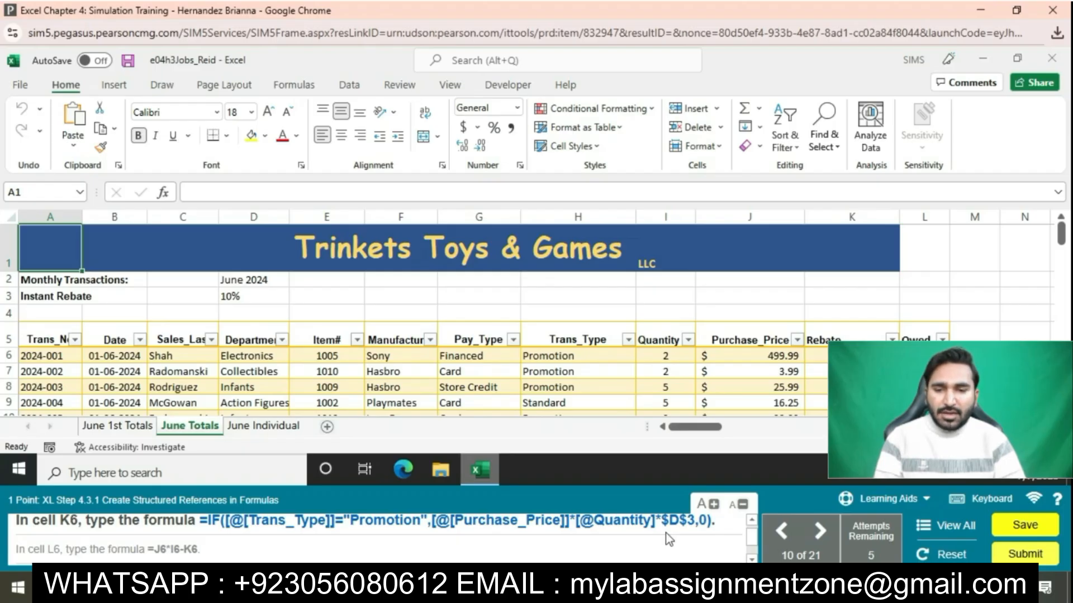
Step: Paste the IF structured-reference rebate formula from the instructions into K6
drag(201, 522, 676, 531)
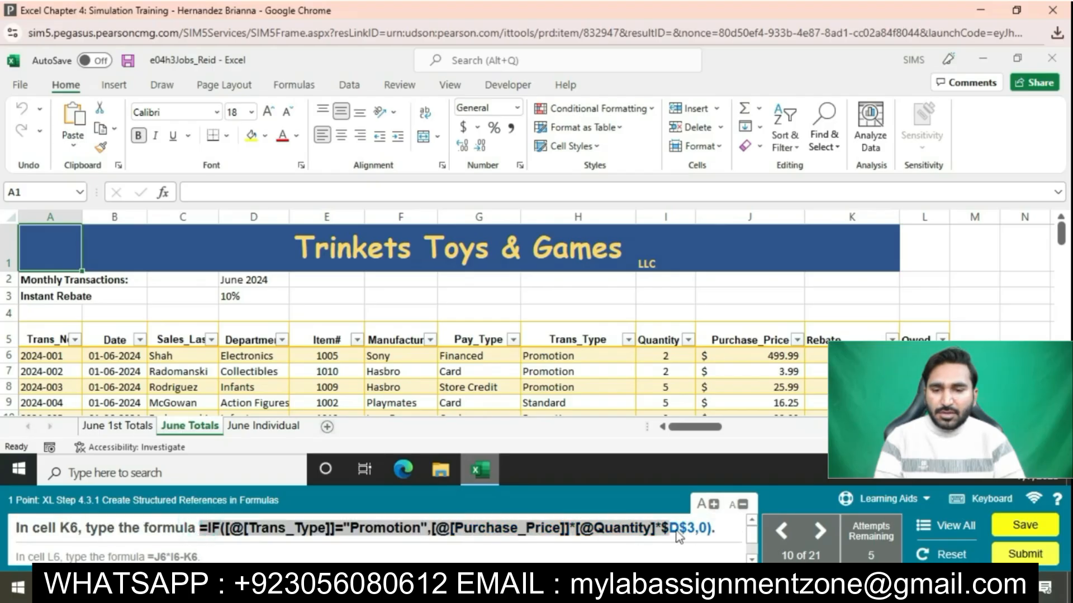
key(ctrl+c)
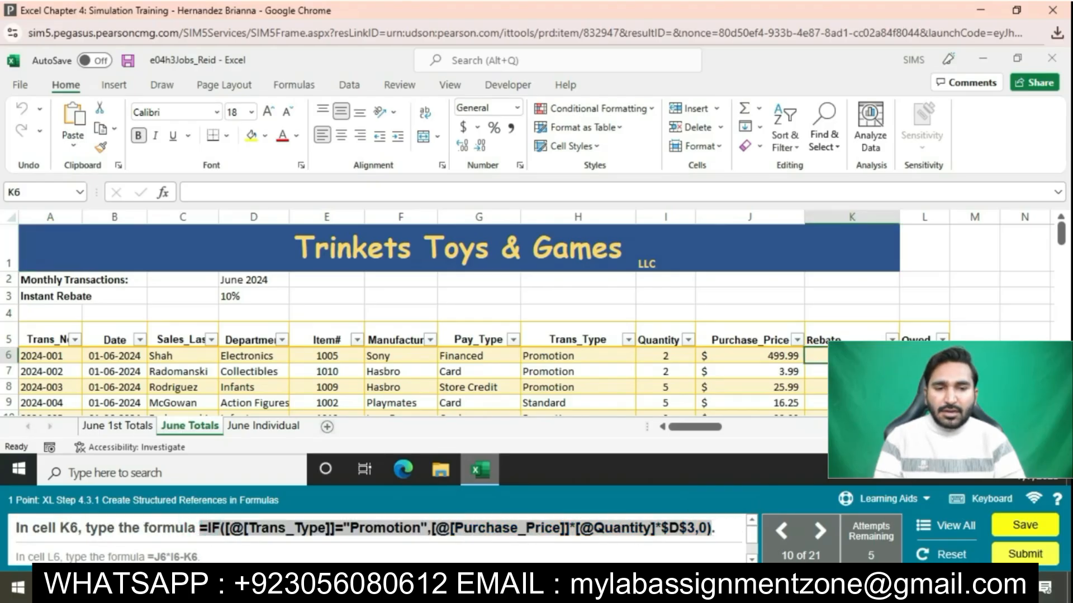
click(817, 356)
click(595, 192)
key(ctrl+v)
key(Return)
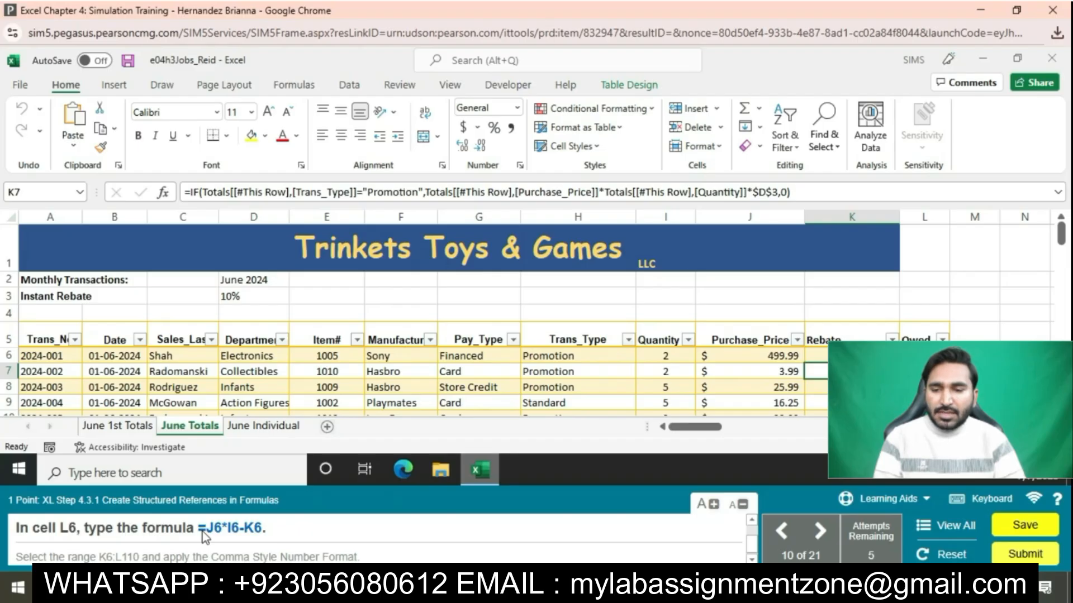
Step: Enter the Owed formula =J6*I6-K6 in L6
drag(202, 532, 264, 532)
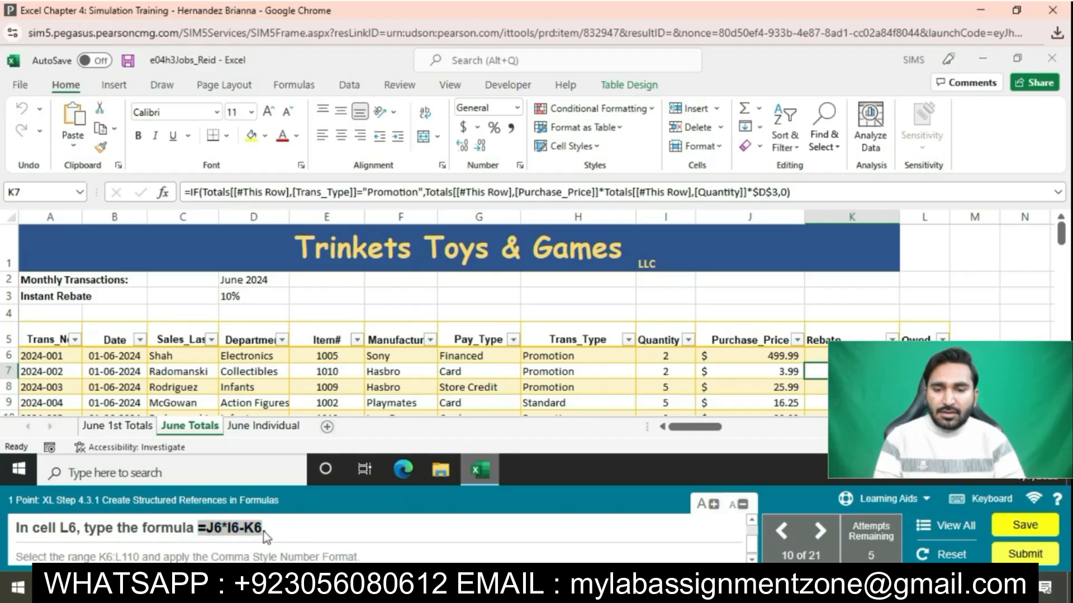
click(923, 357)
click(613, 188)
key(ctrl+v)
key(Return)
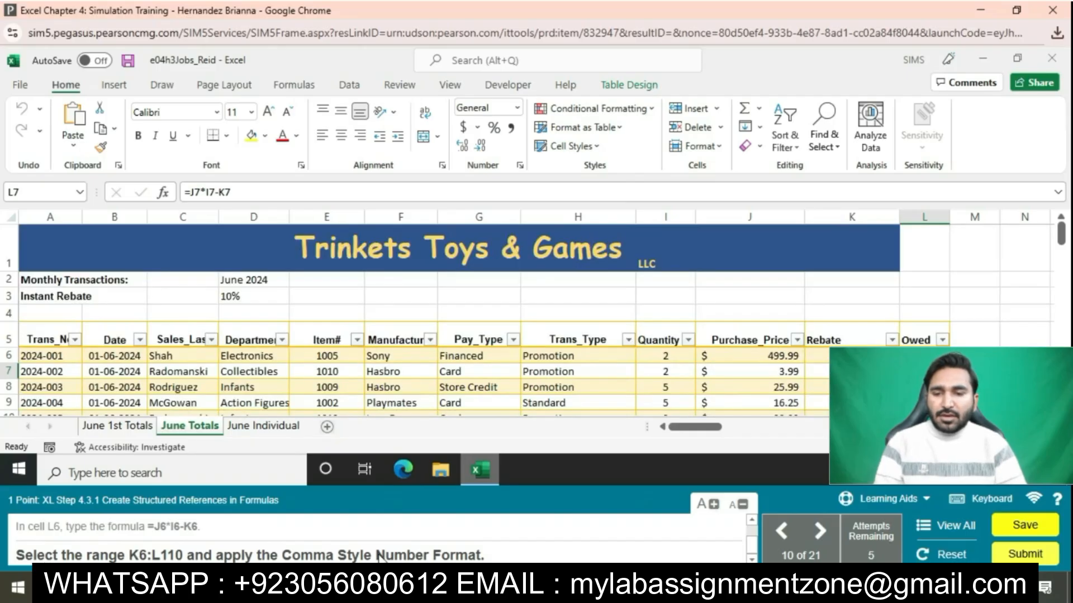
Step: Format the Rebate and Owed values in K6:L110 with Comma Style
click(849, 352)
drag(848, 352, 925, 375)
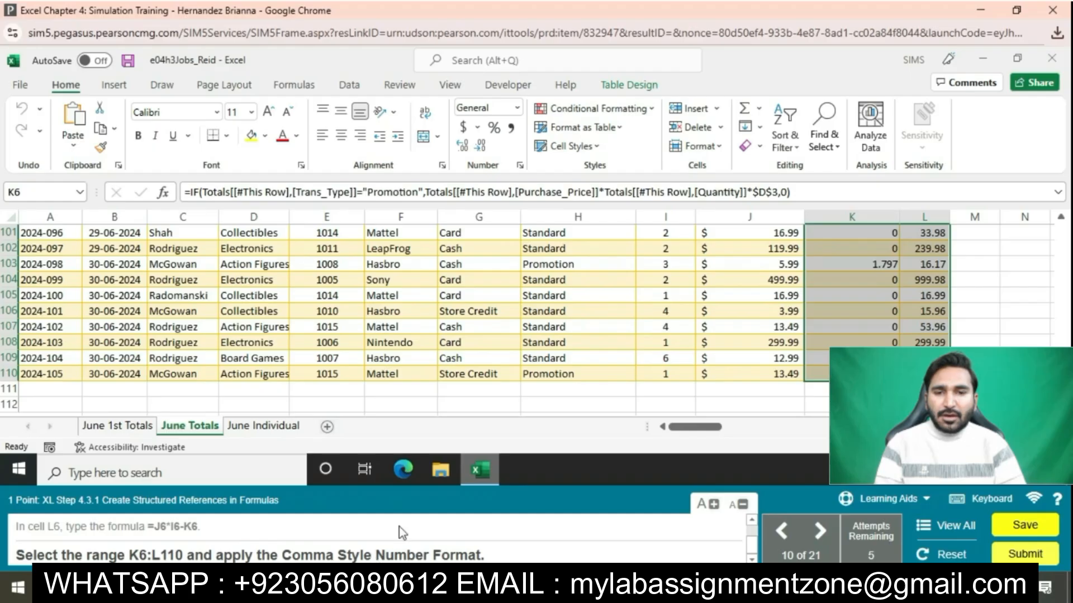
click(510, 130)
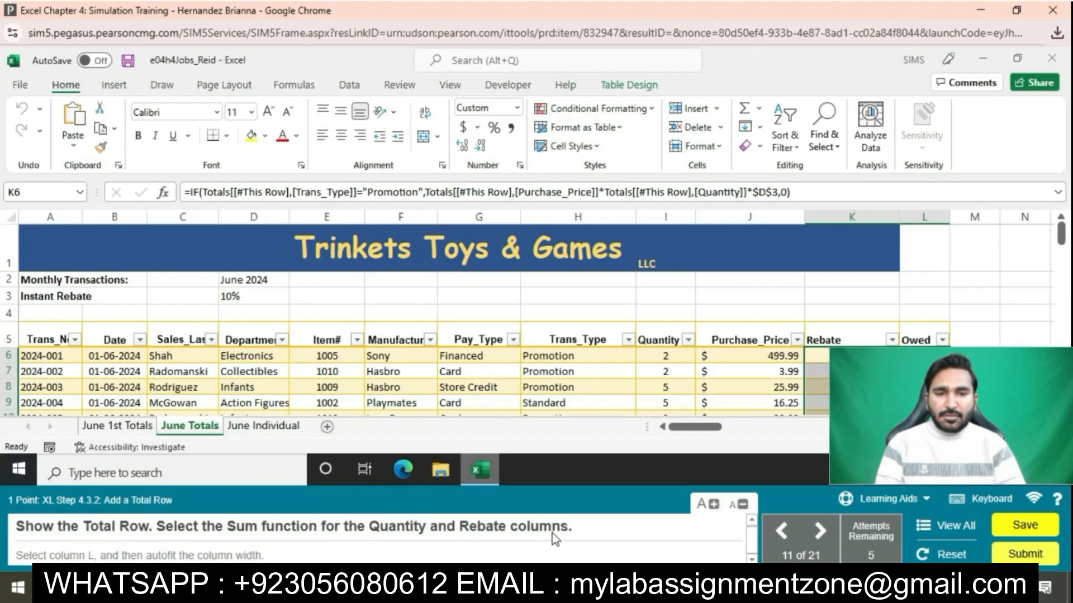
Step: Turn on the table's Total Row and go down to it at row 111
click(665, 371)
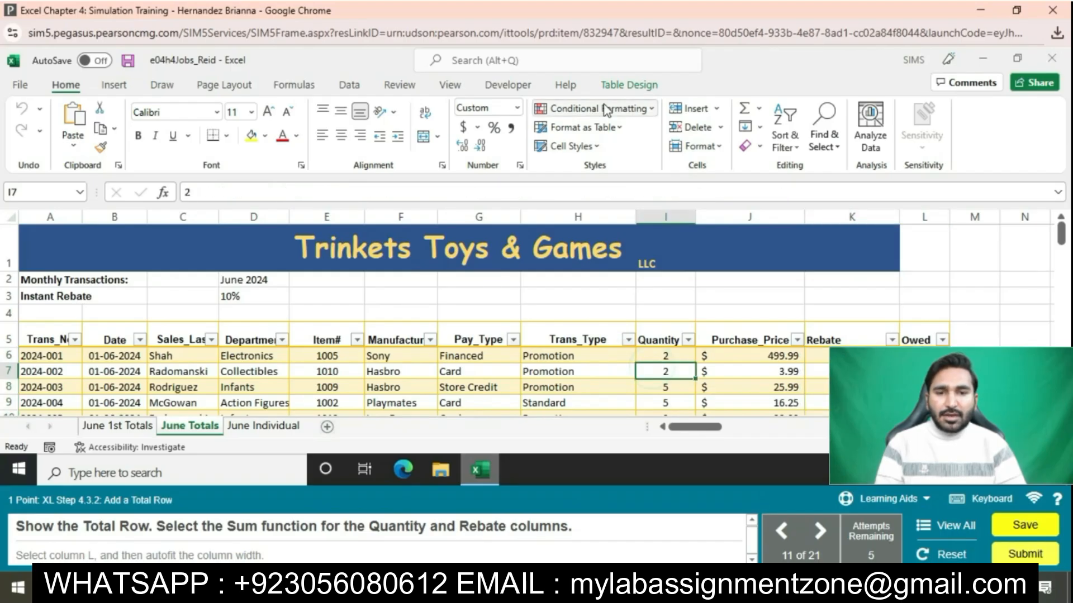
click(624, 83)
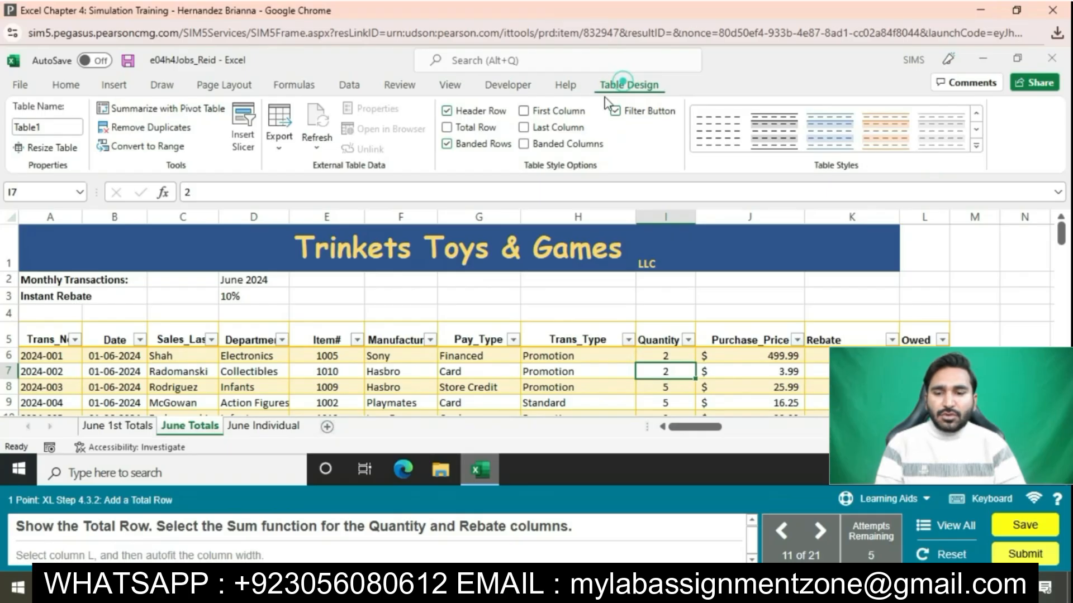
click(450, 130)
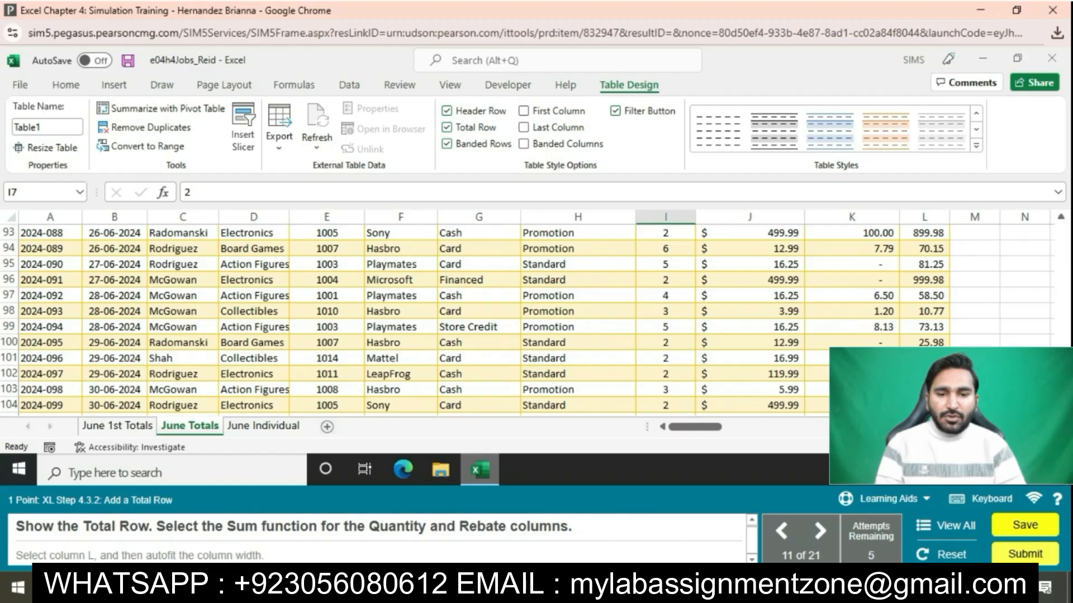
scroll(941, 343, down, 2)
scroll(940, 344, up, 20)
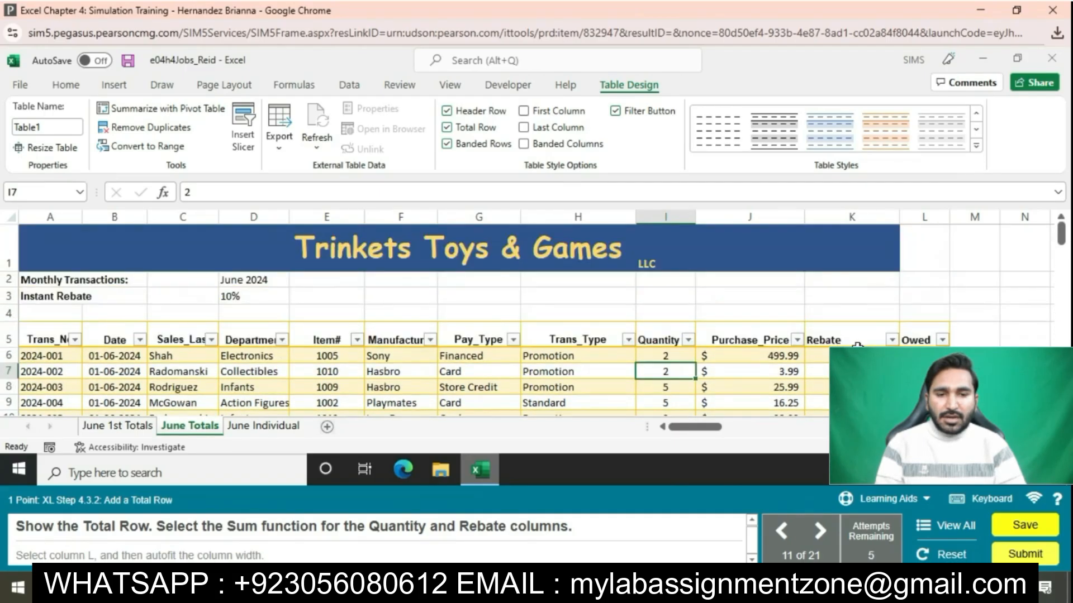
scroll(940, 343, down, 2)
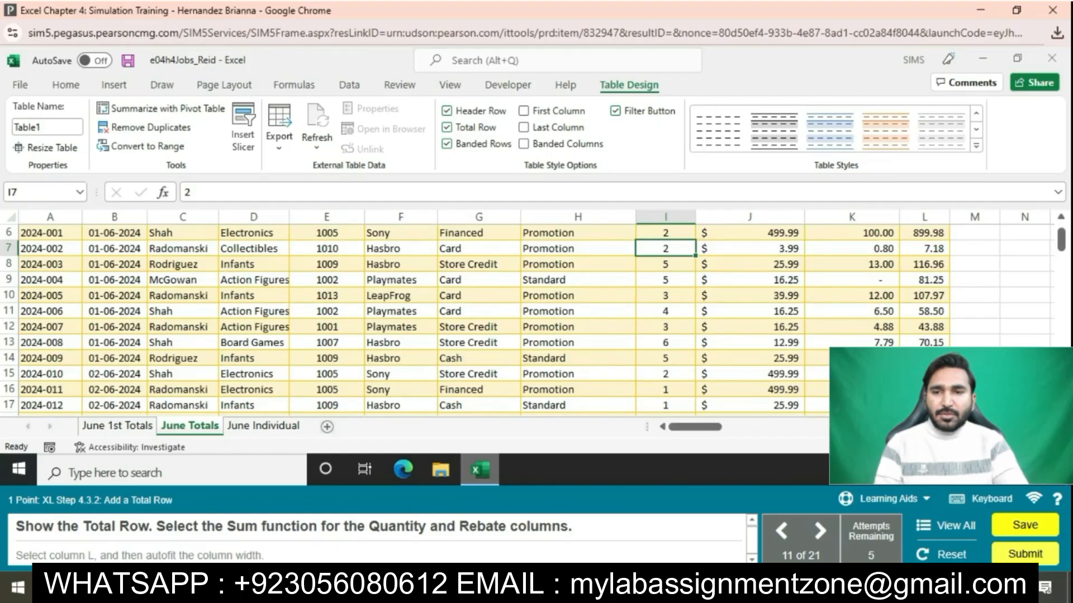
scroll(1058, 410, down, 3)
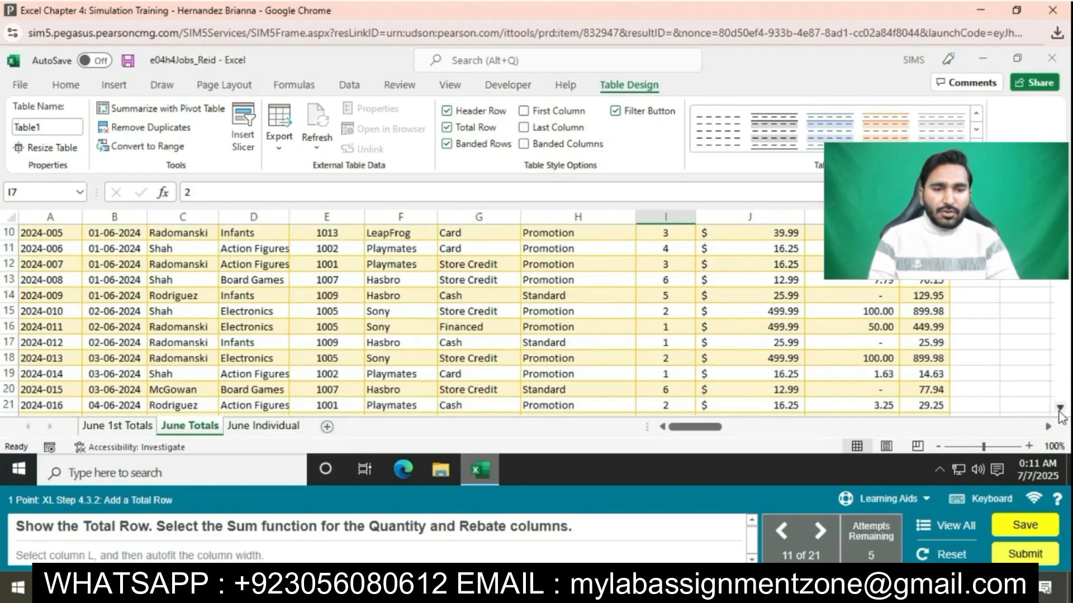
scroll(1059, 410, down, 8)
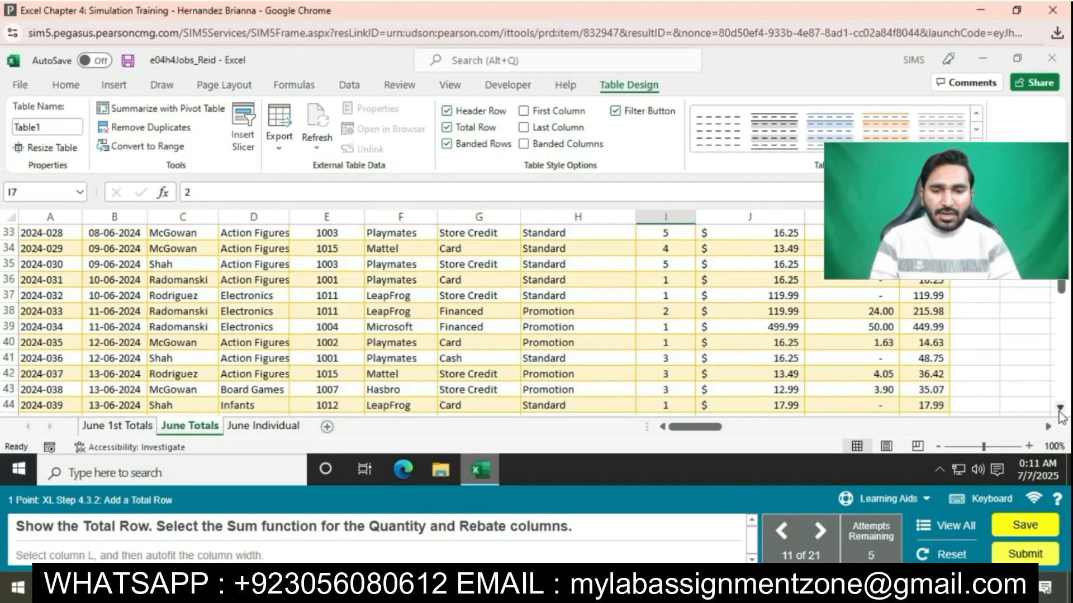
scroll(1060, 416, down, 8)
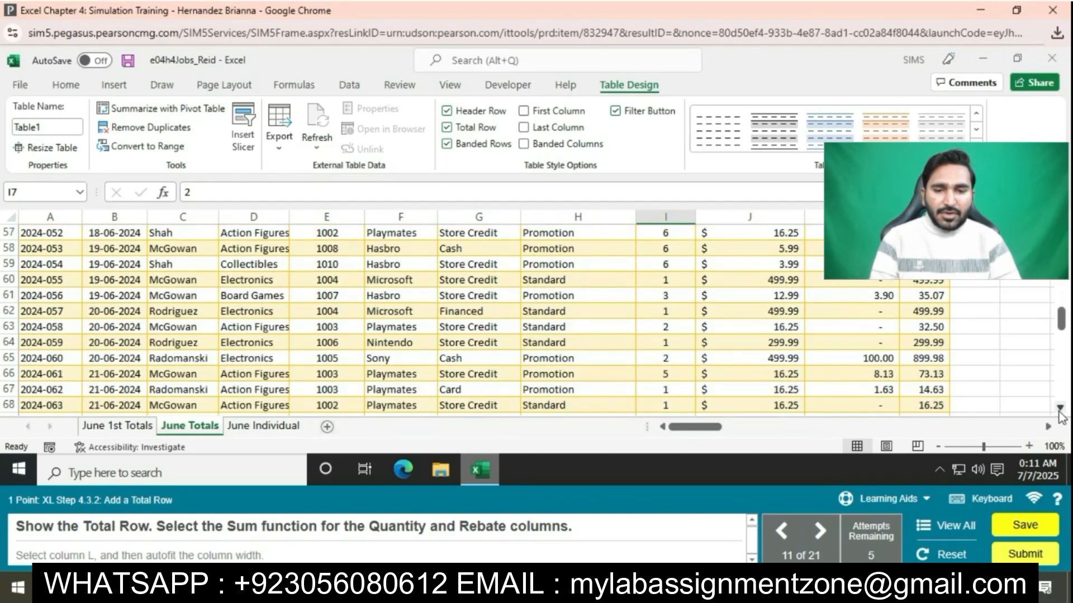
scroll(1060, 416, down, 7)
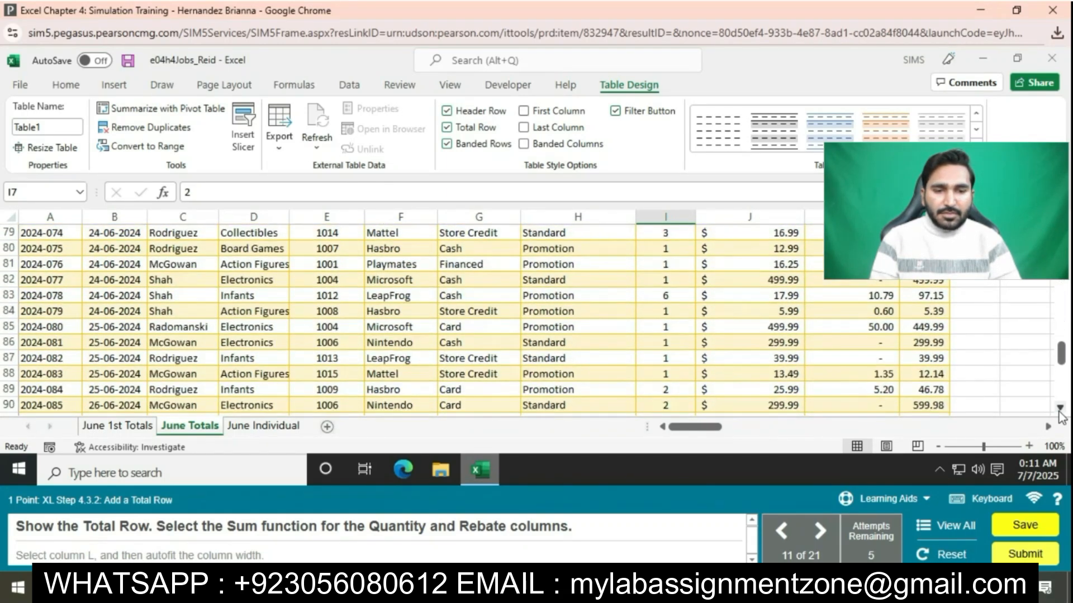
scroll(1060, 416, down, 5)
click(670, 383)
Step: Set the Quantity (I111) and Rebate (K111) totals to Sum, giving 289 and 1,227.96
click(702, 389)
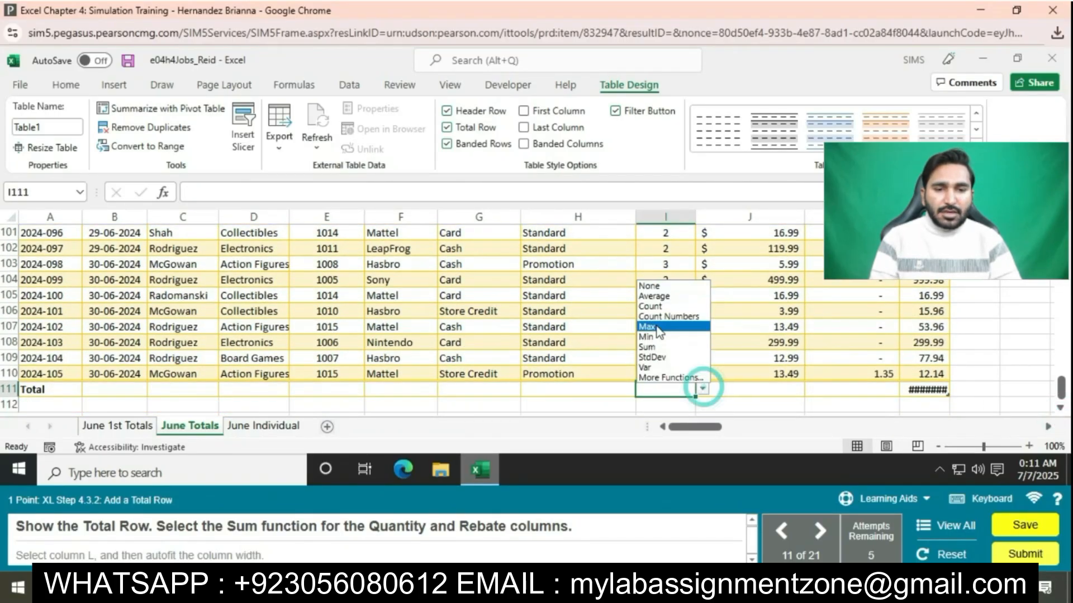
click(651, 346)
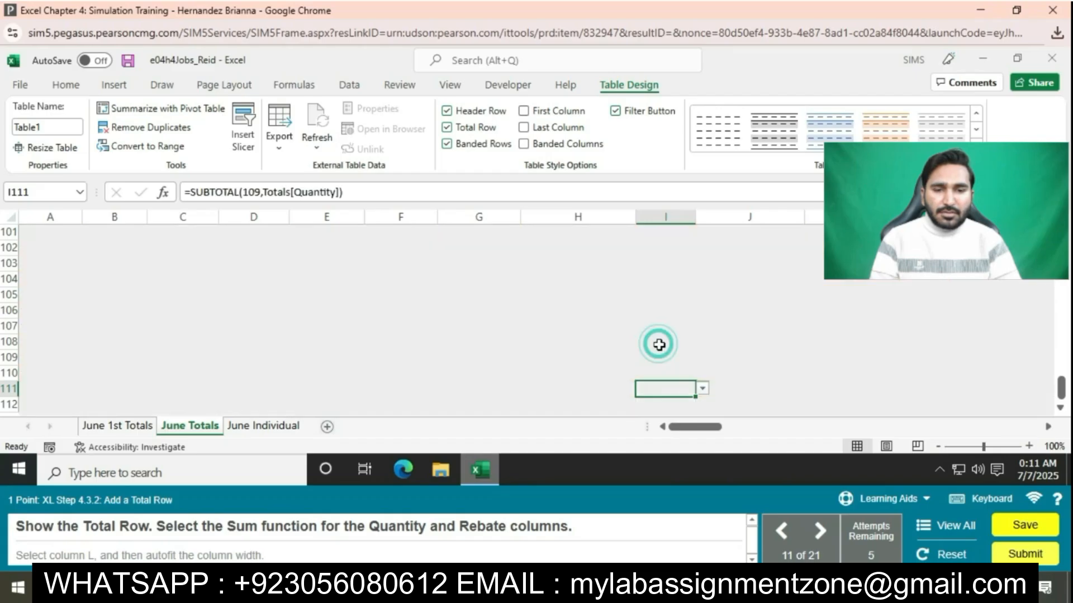
click(860, 389)
click(905, 389)
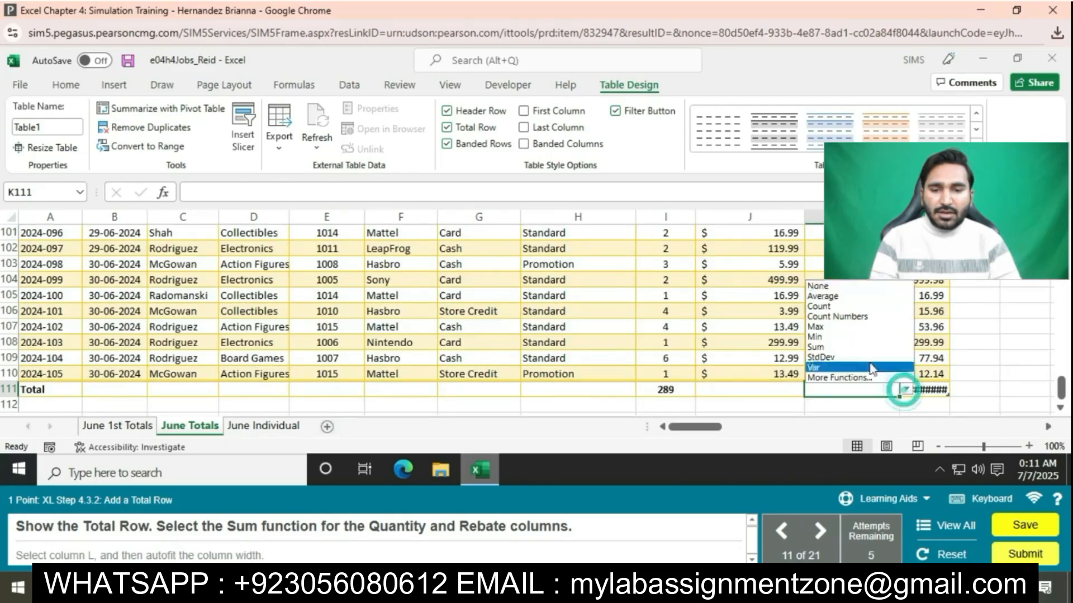
click(894, 346)
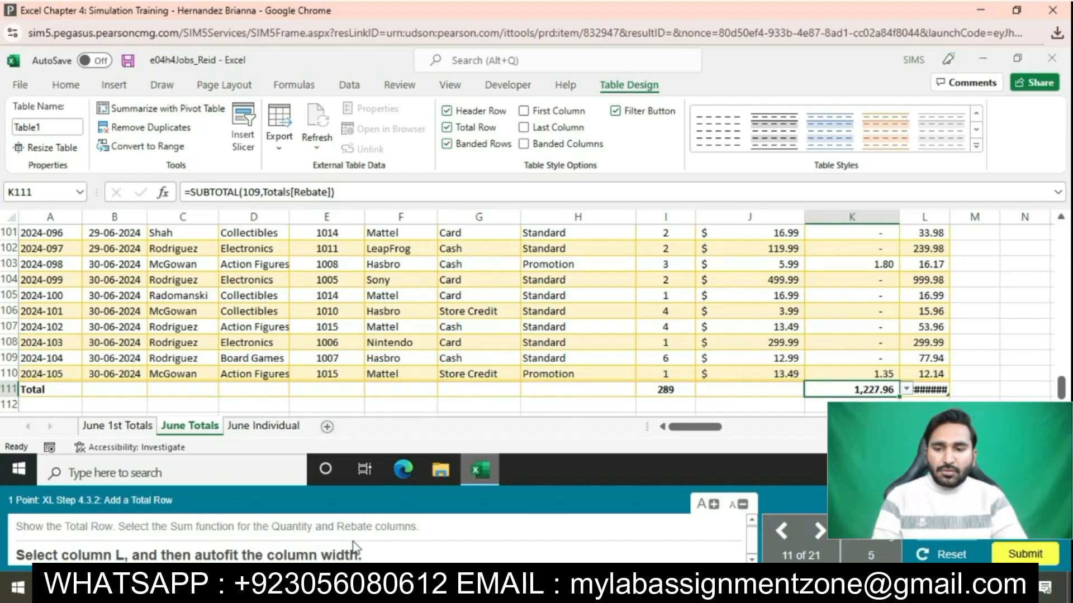
Step: AutoFit the width of column L so the full Owed values show
click(921, 218)
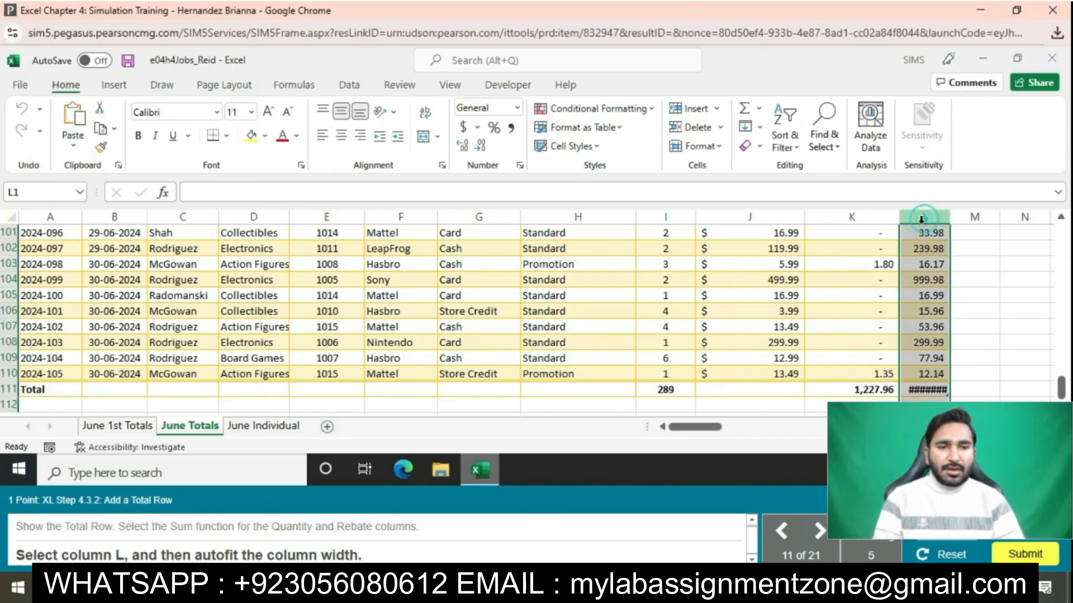
click(720, 150)
click(745, 243)
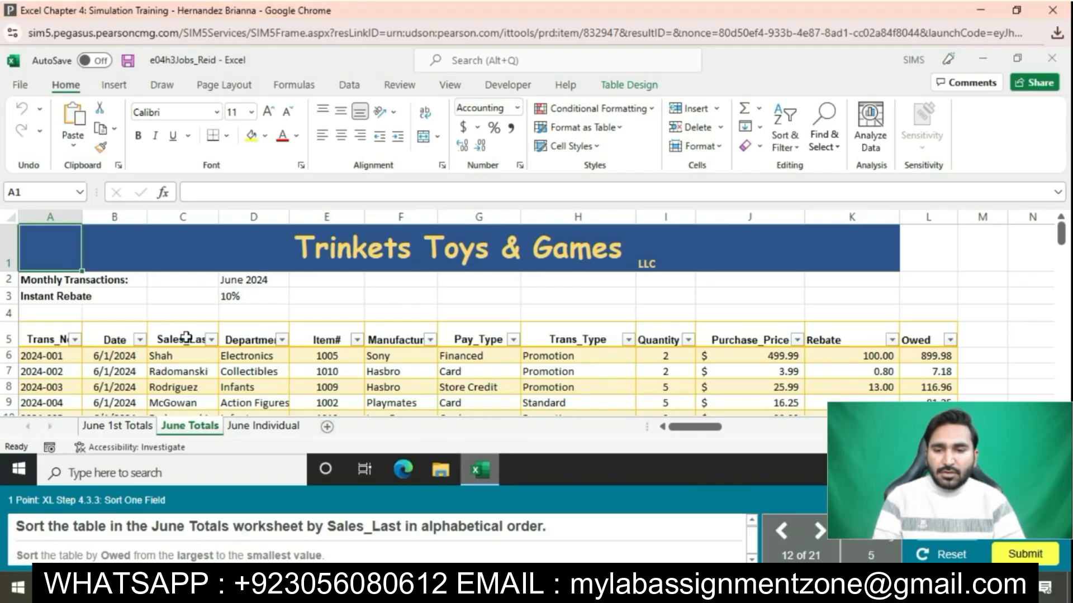
Step: Sort the June Totals table alphabetically by Sales_Last, A to Z
click(182, 339)
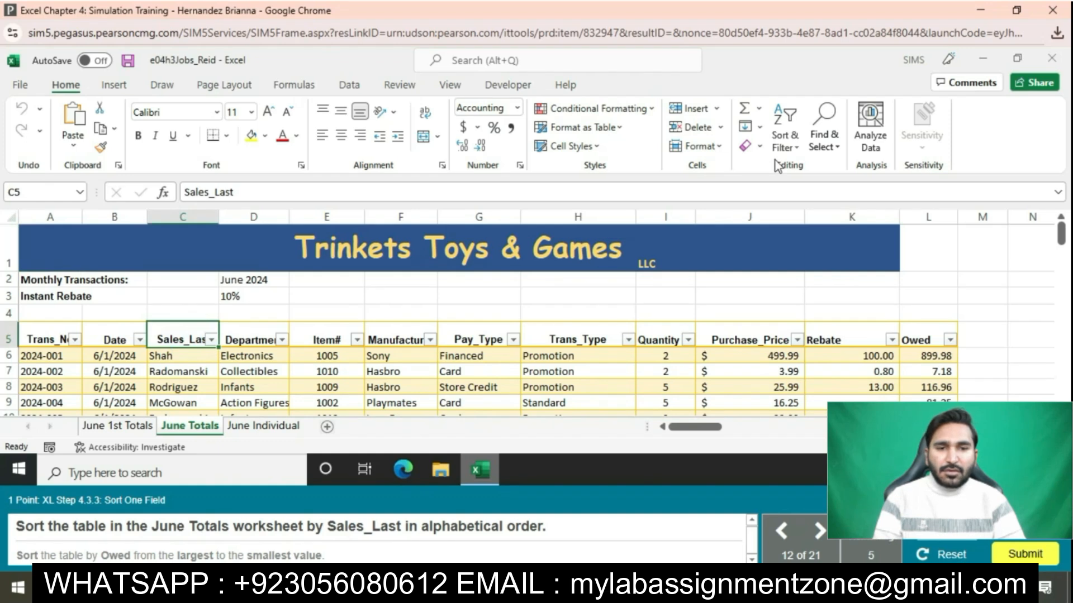
click(785, 140)
click(823, 174)
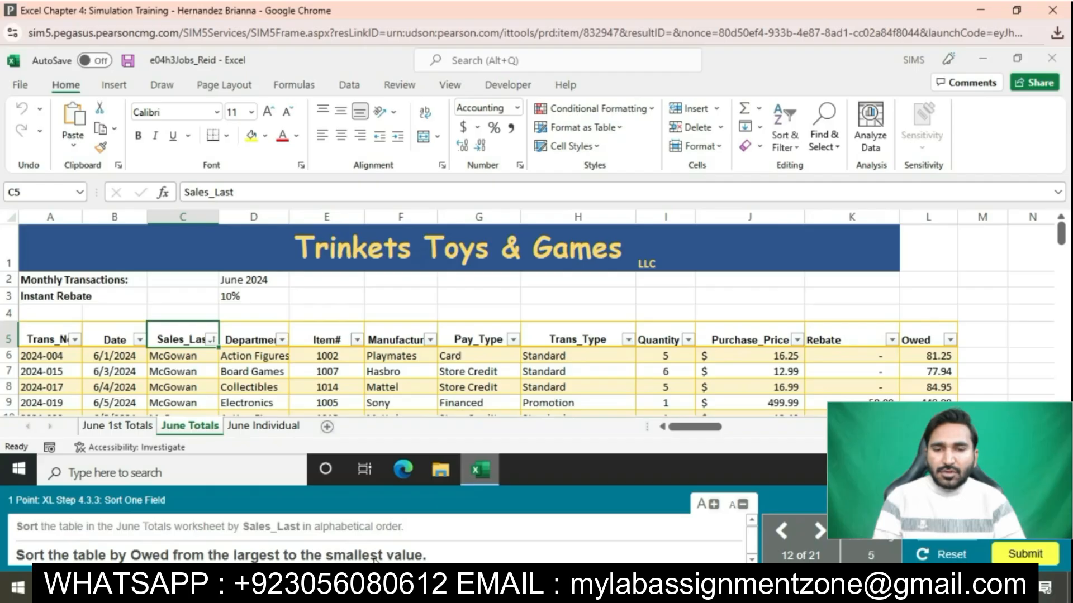
Step: Re-sort the table by Owed from largest to smallest
click(919, 340)
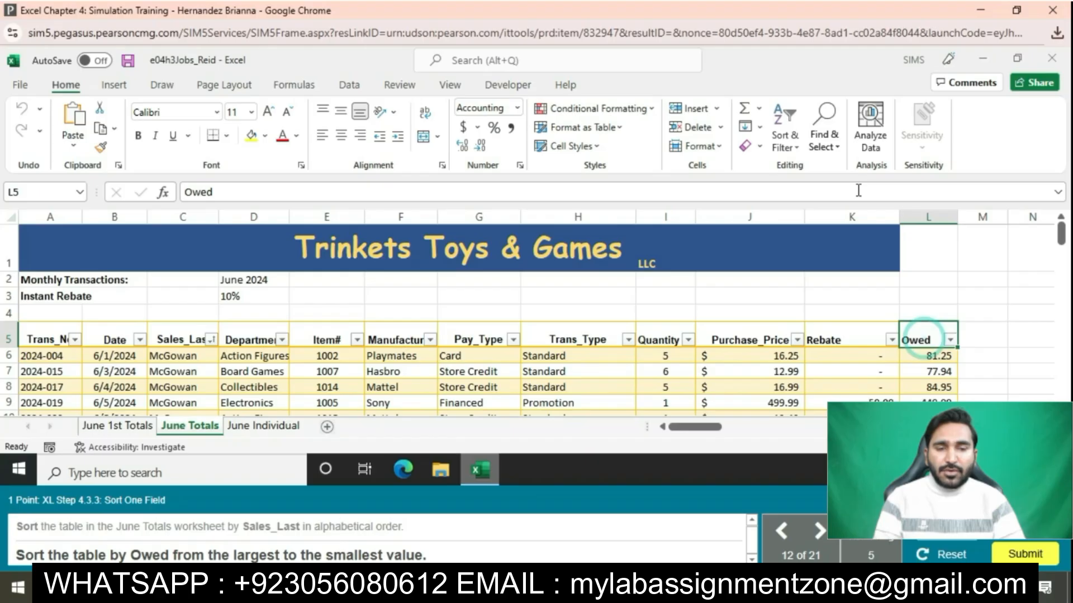
click(794, 148)
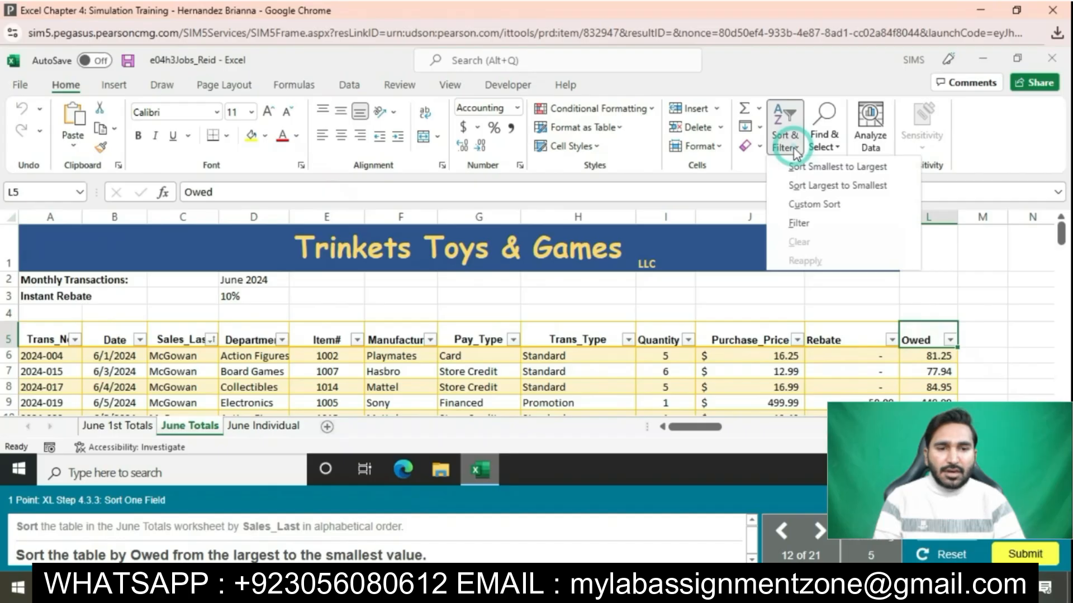
click(821, 185)
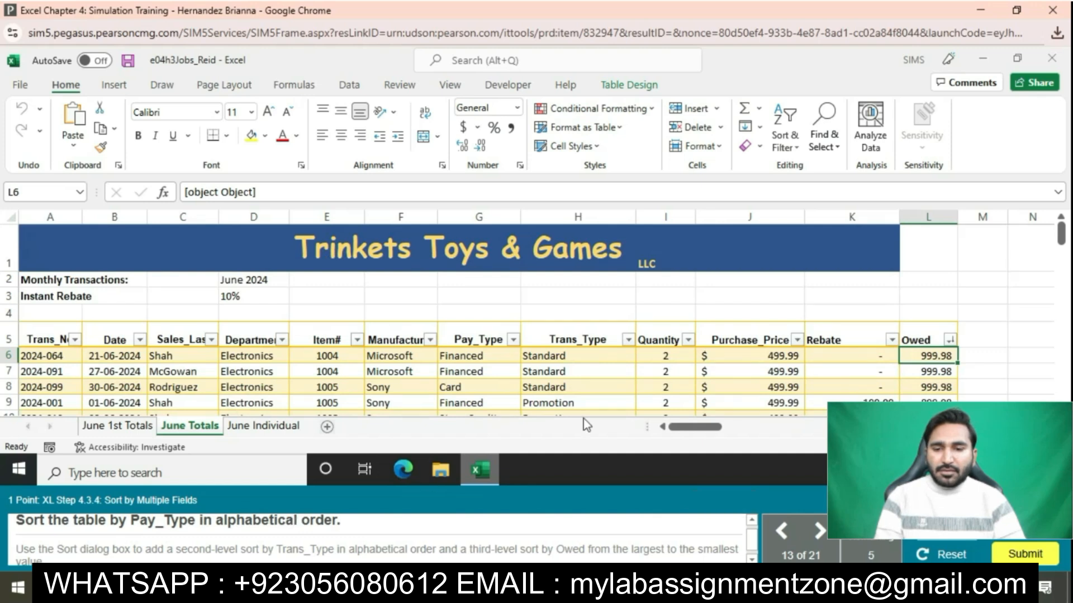
Step: Sort the table by Pay_Type A to Z so Card rows come first
click(487, 342)
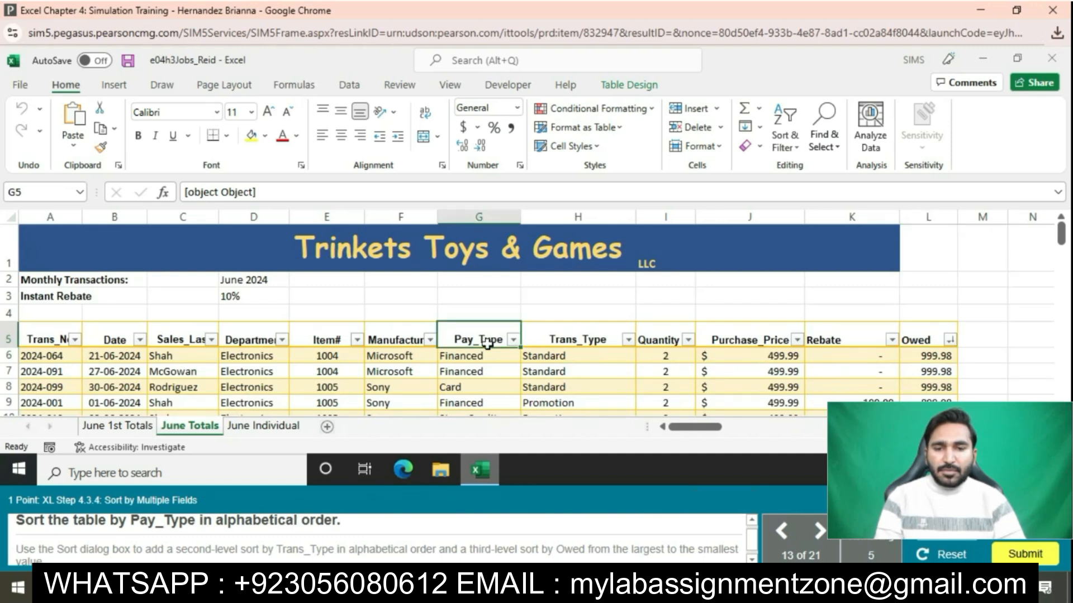
click(796, 147)
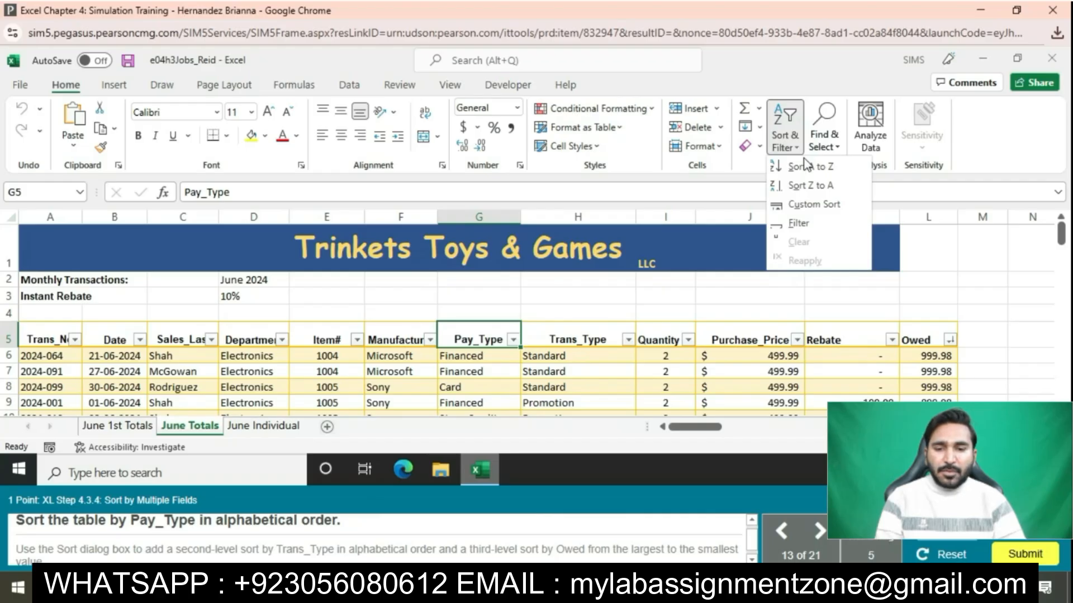
click(808, 166)
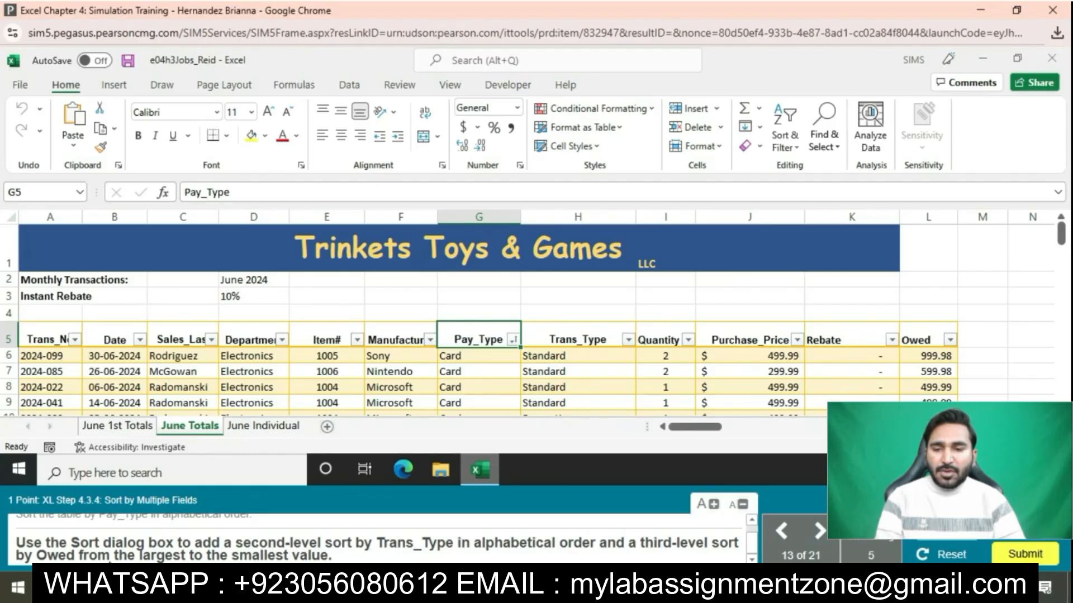
Step: Add an empty second level in the Custom Sort dialog
click(788, 141)
click(805, 204)
click(346, 194)
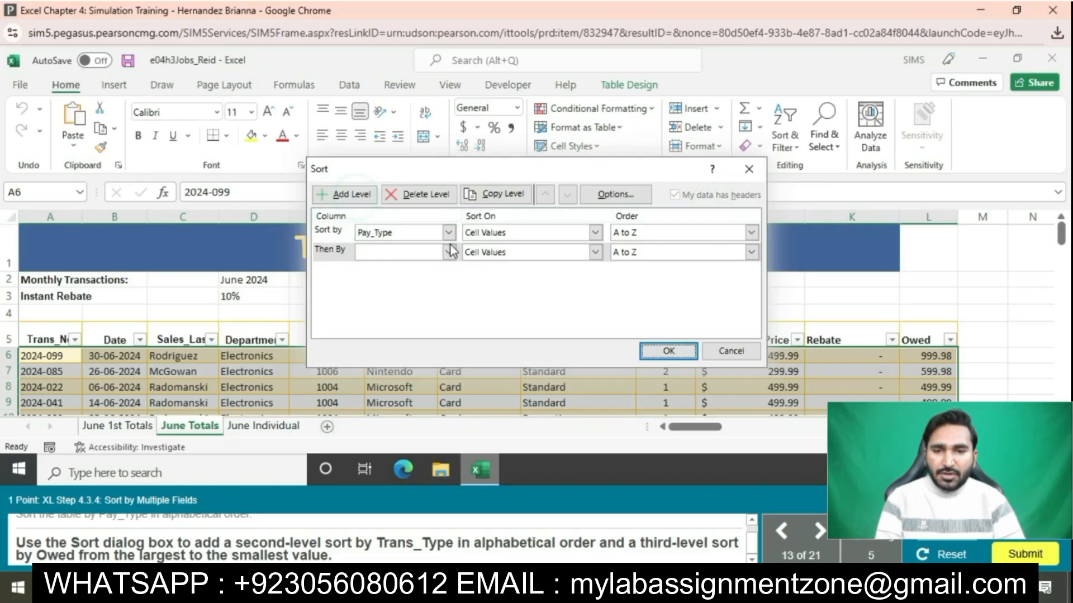
Step: Sort by Trans_Type A to Z, then Owed largest to smallest, and apply
click(449, 251)
click(393, 340)
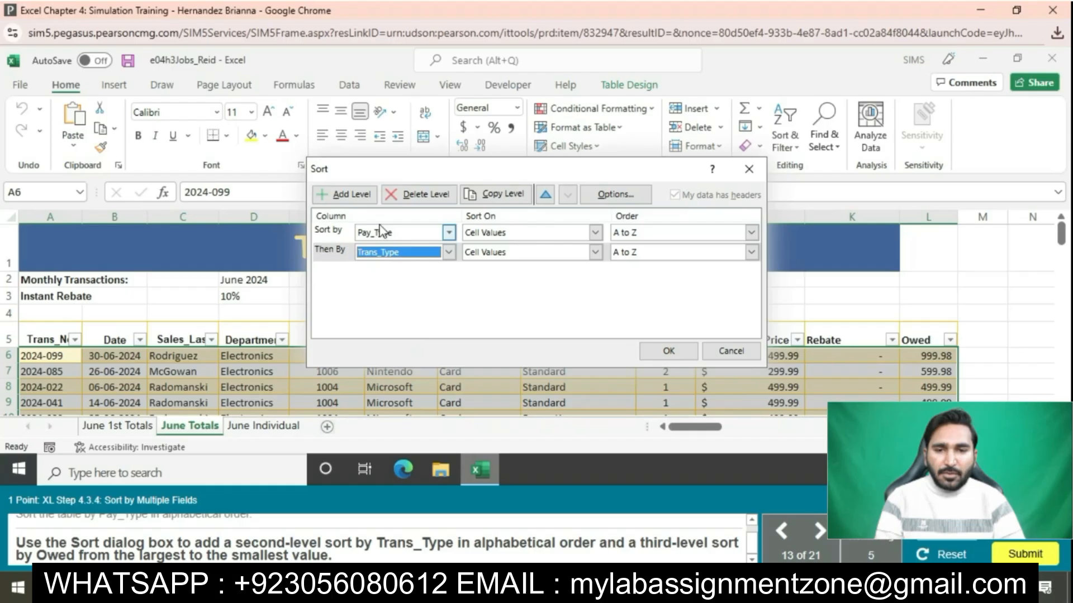
click(363, 196)
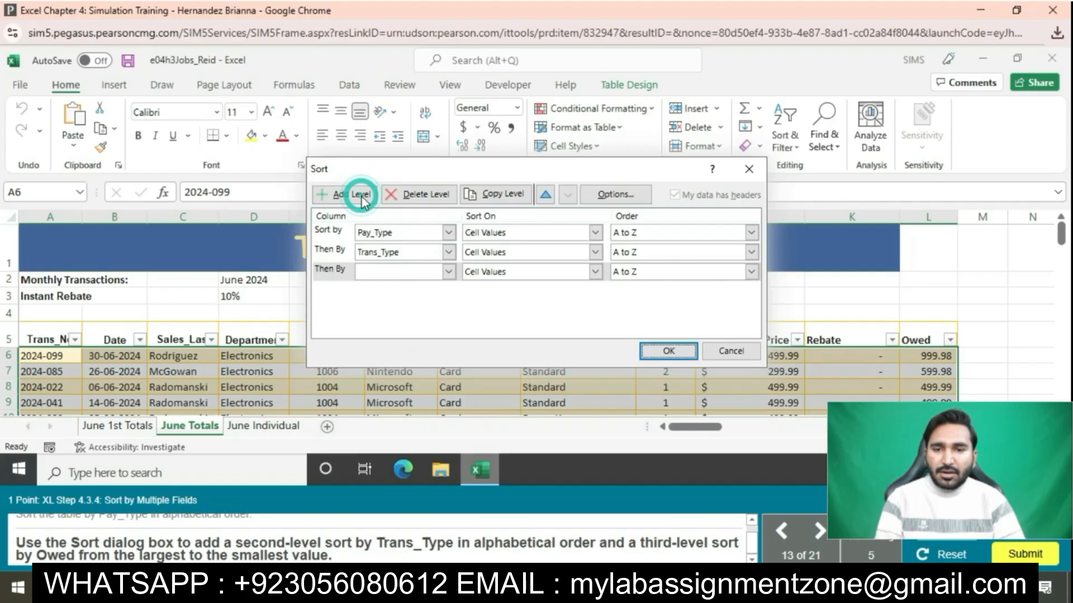
click(449, 272)
scroll(393, 330, down, 2)
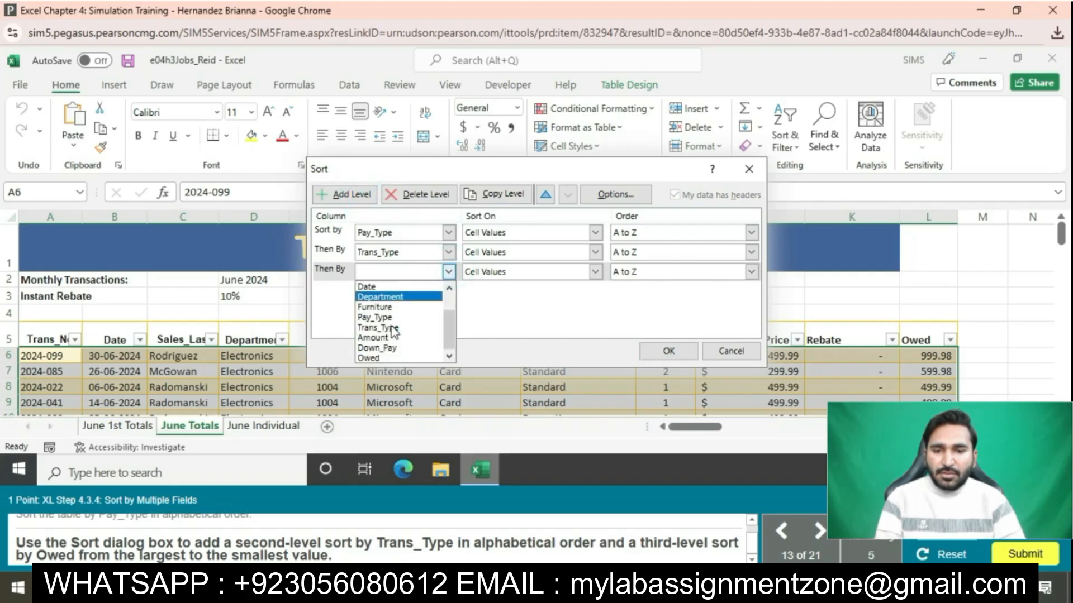
click(386, 358)
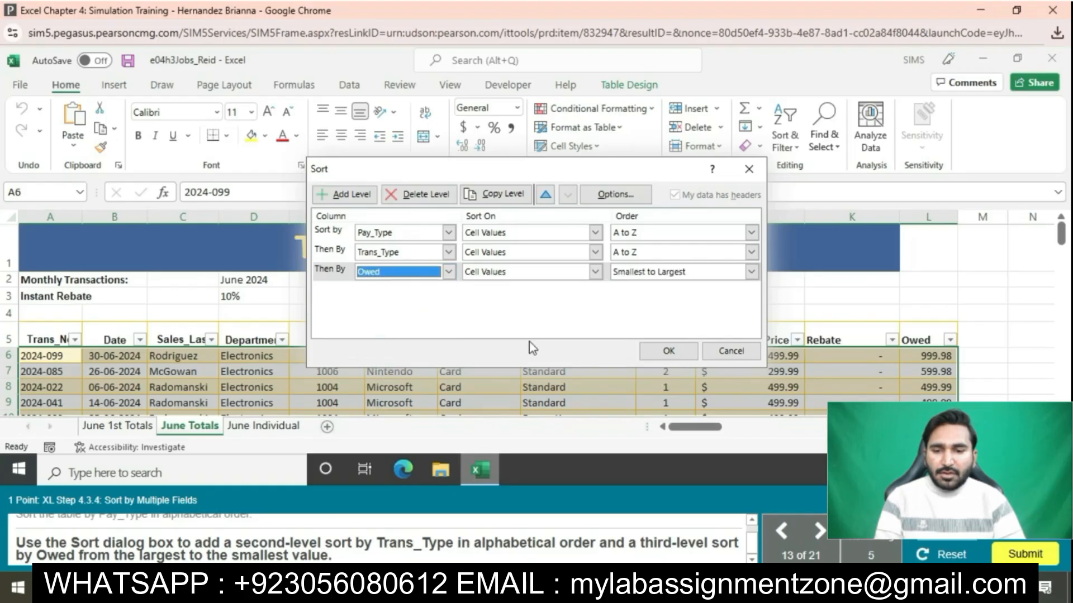
click(751, 271)
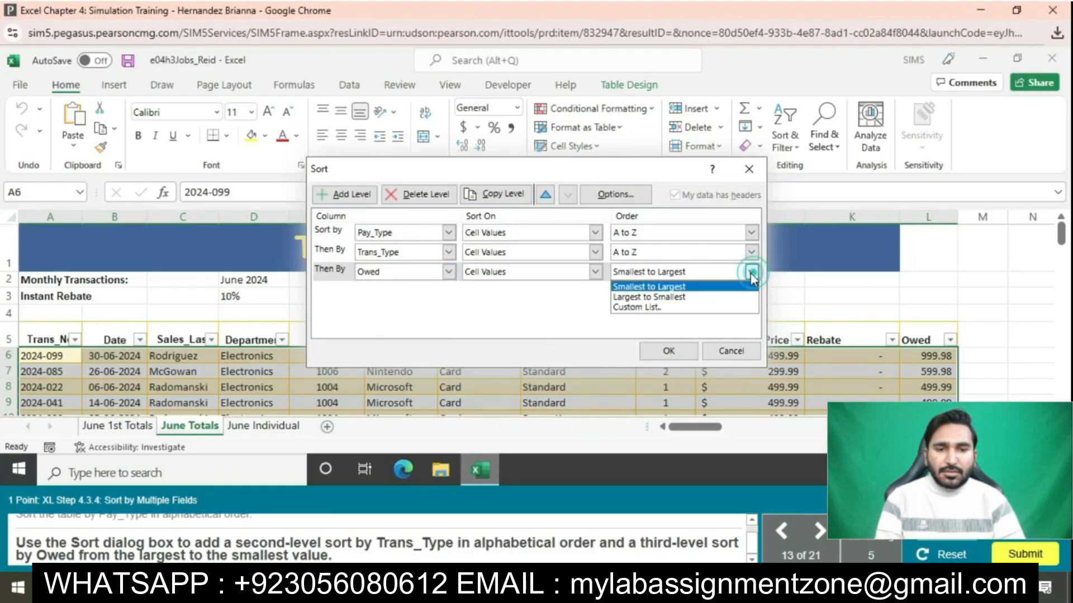
click(693, 296)
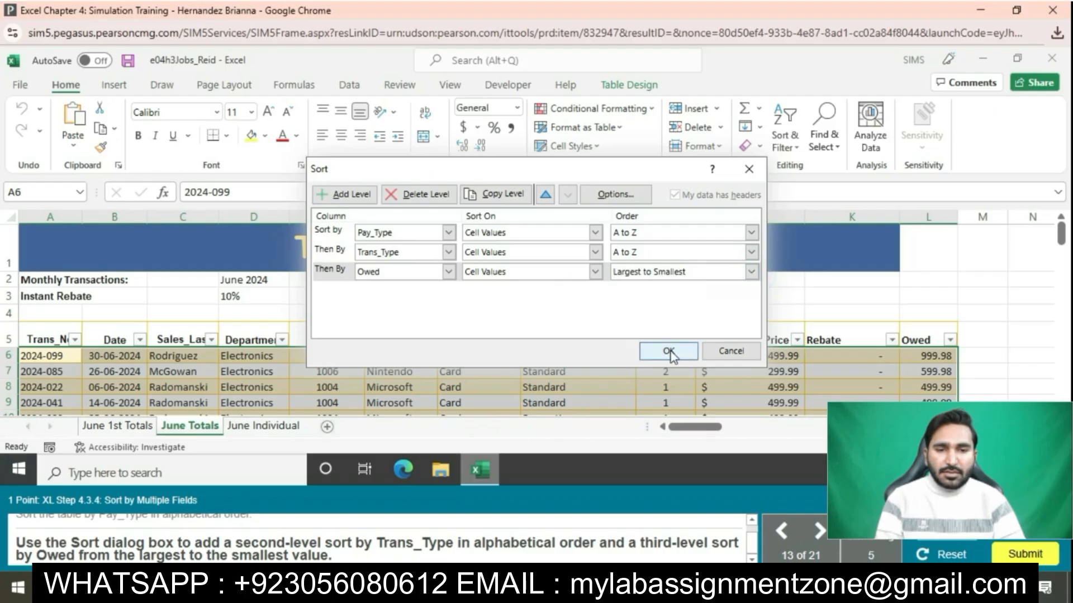
click(669, 350)
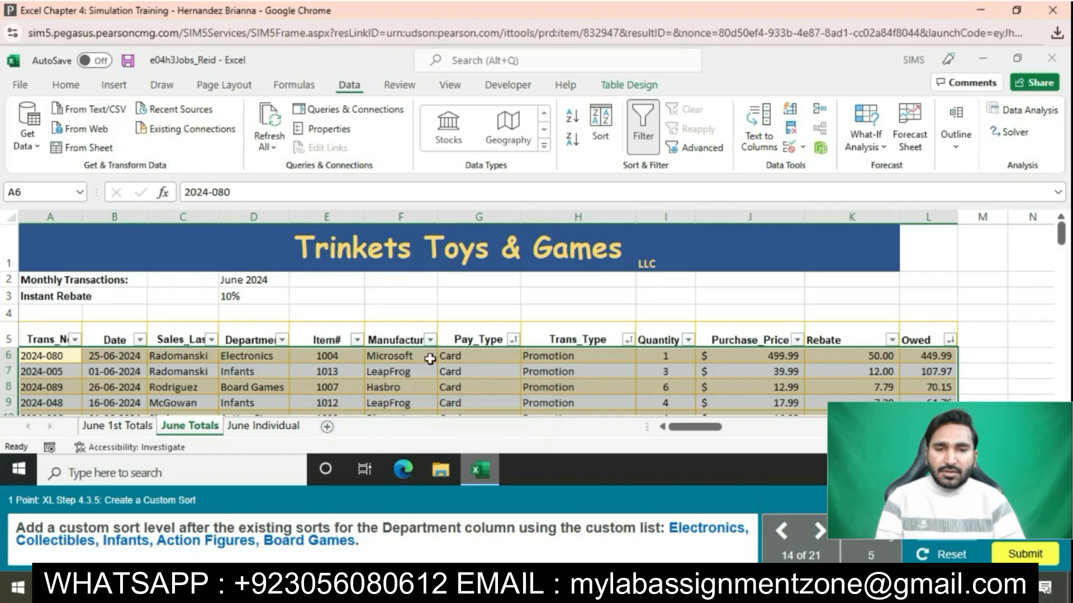
Step: Add a fourth sort level on Department using a Custom List order
click(269, 337)
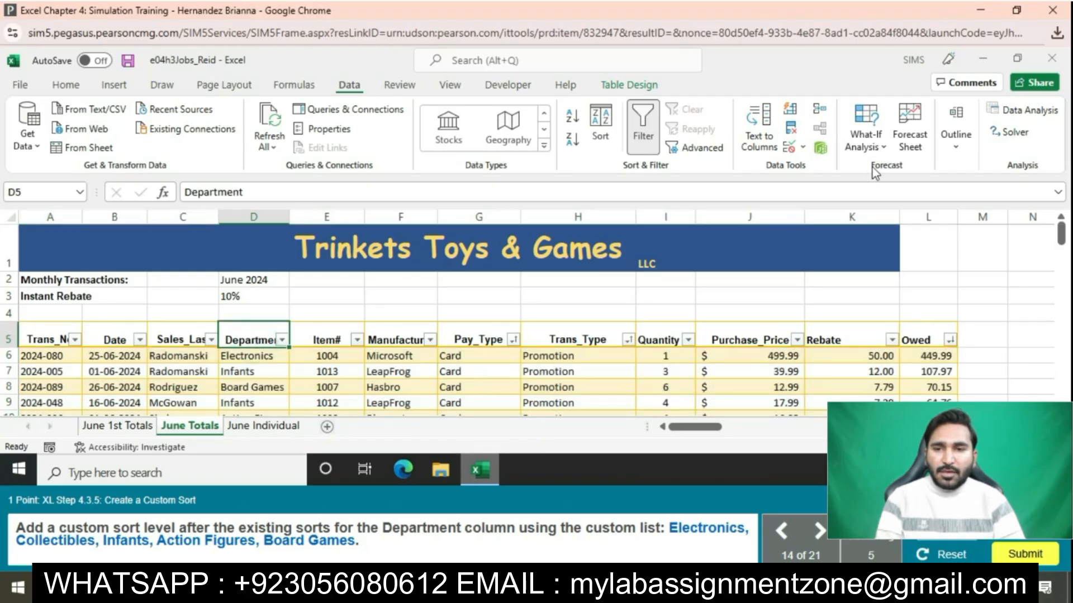
click(66, 84)
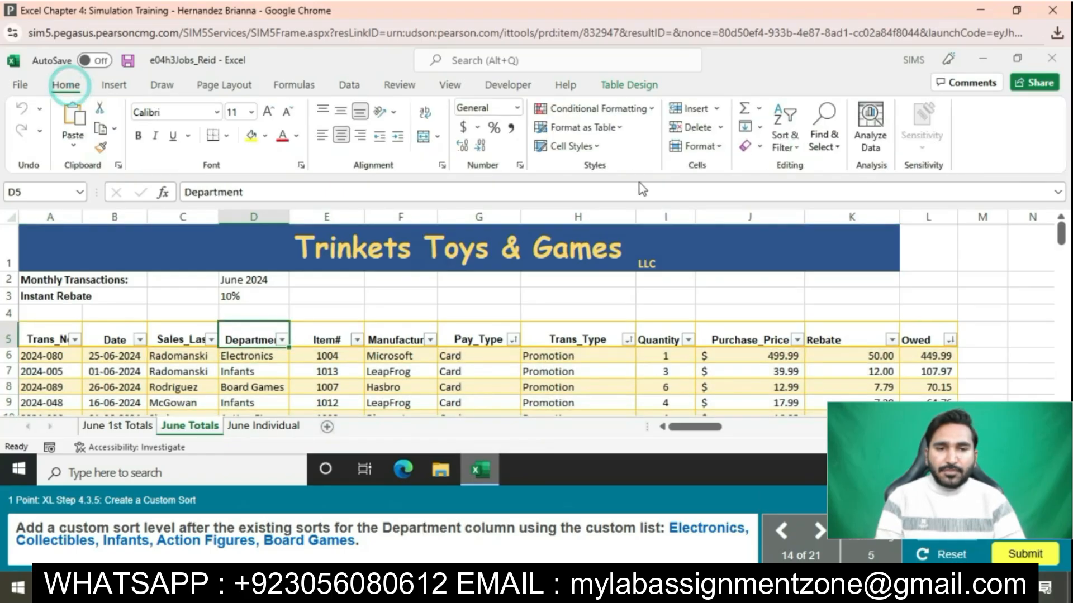
click(785, 140)
click(821, 202)
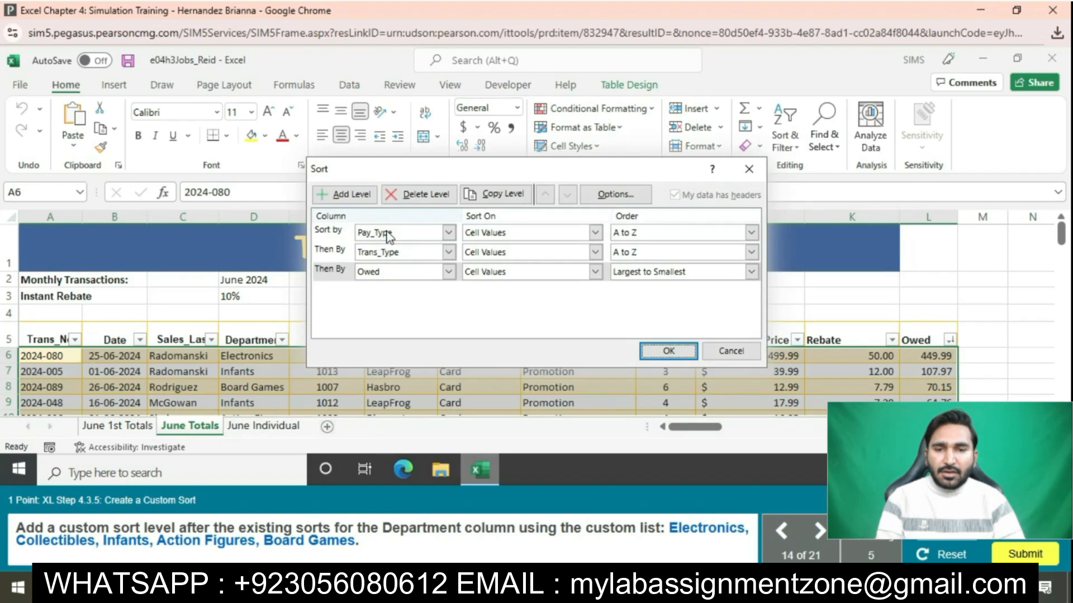
click(345, 195)
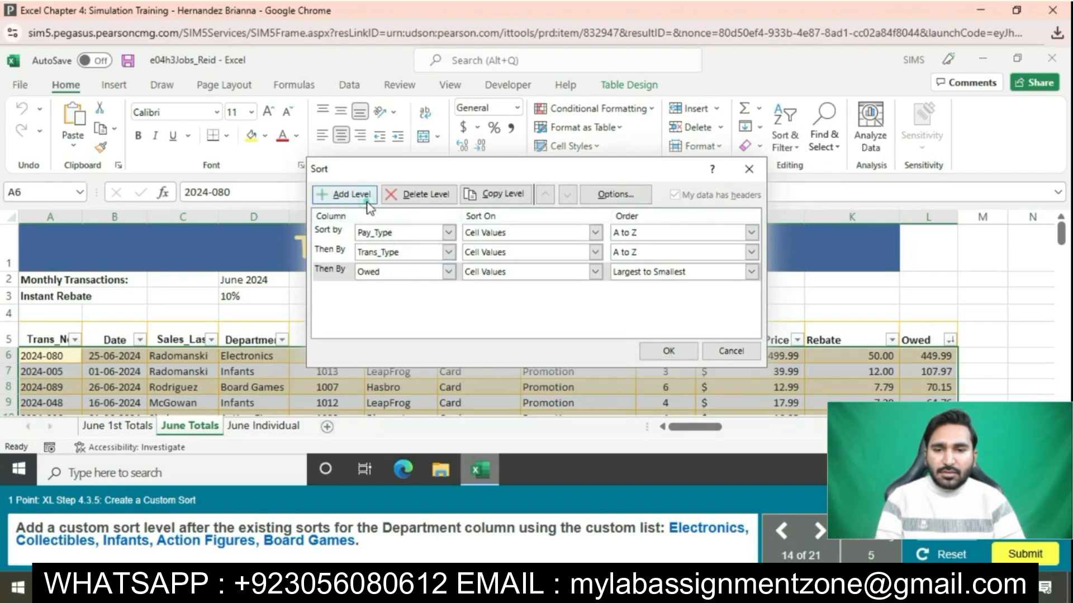
click(448, 291)
click(391, 347)
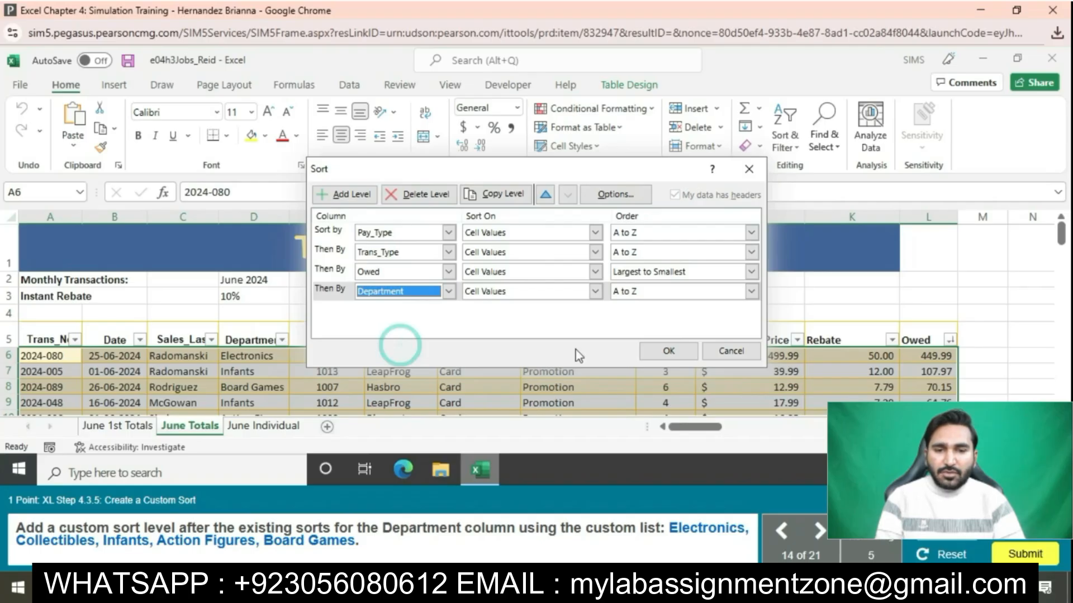
click(750, 291)
click(673, 326)
Step: Add the custom list Electronics, Collectibles, Infants, Action Figures, Board Games
click(566, 215)
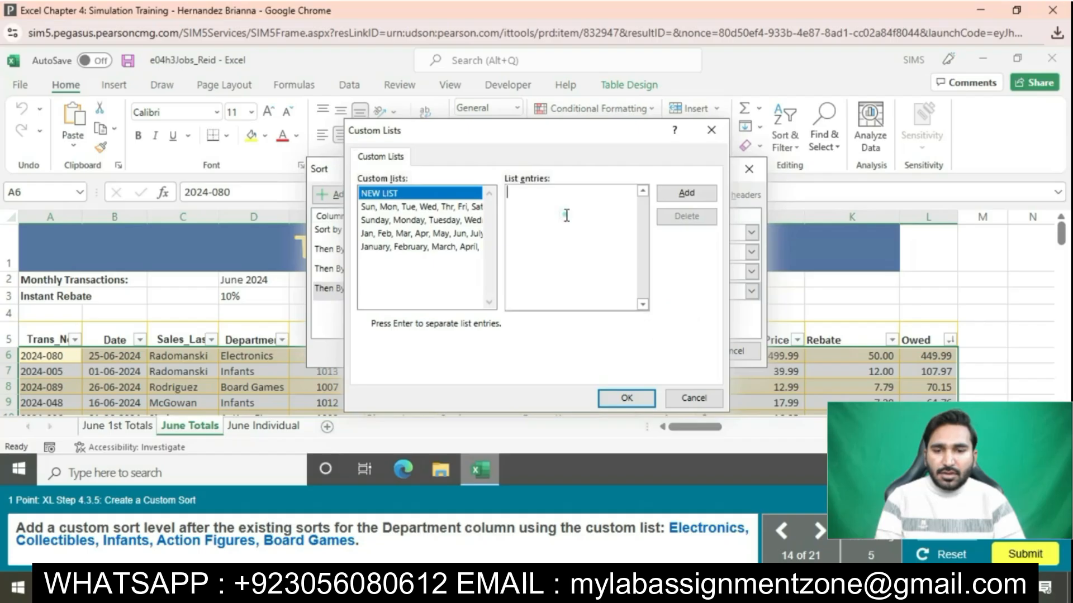
text(Electronic)
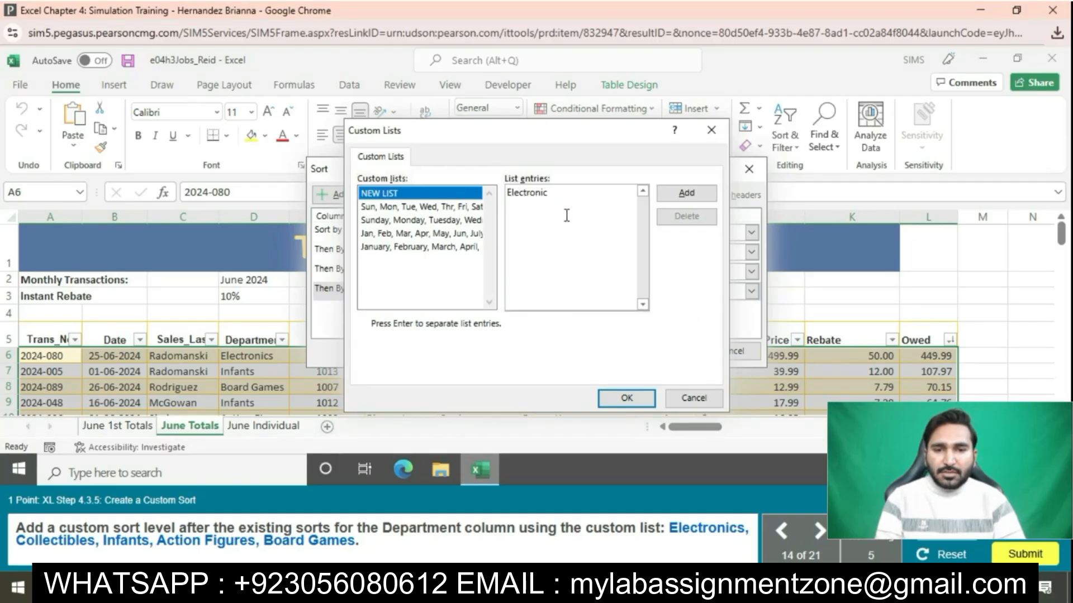
text(s,)
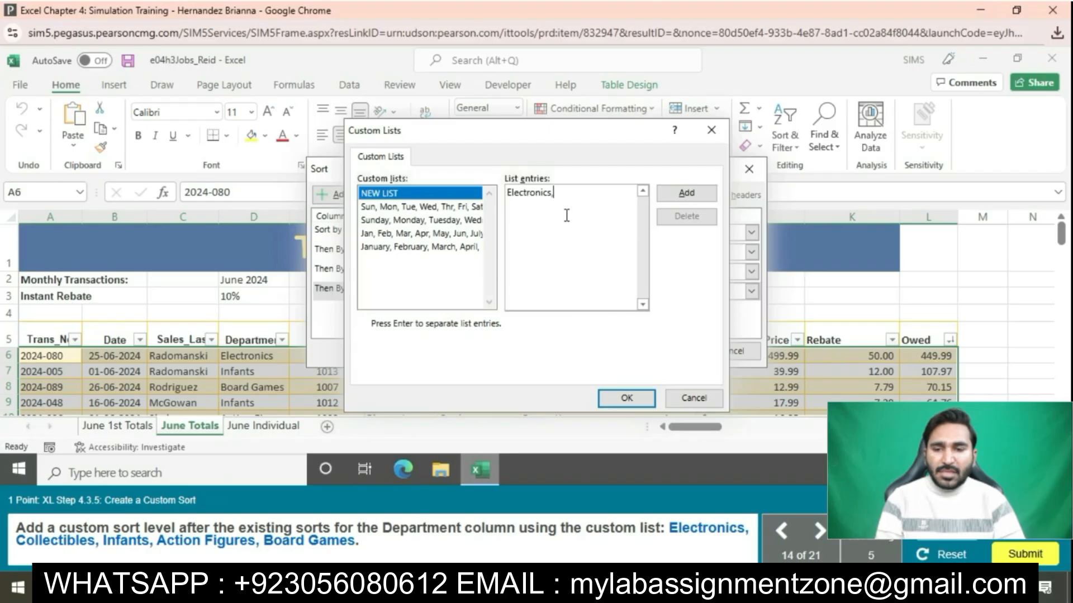
text( Colle)
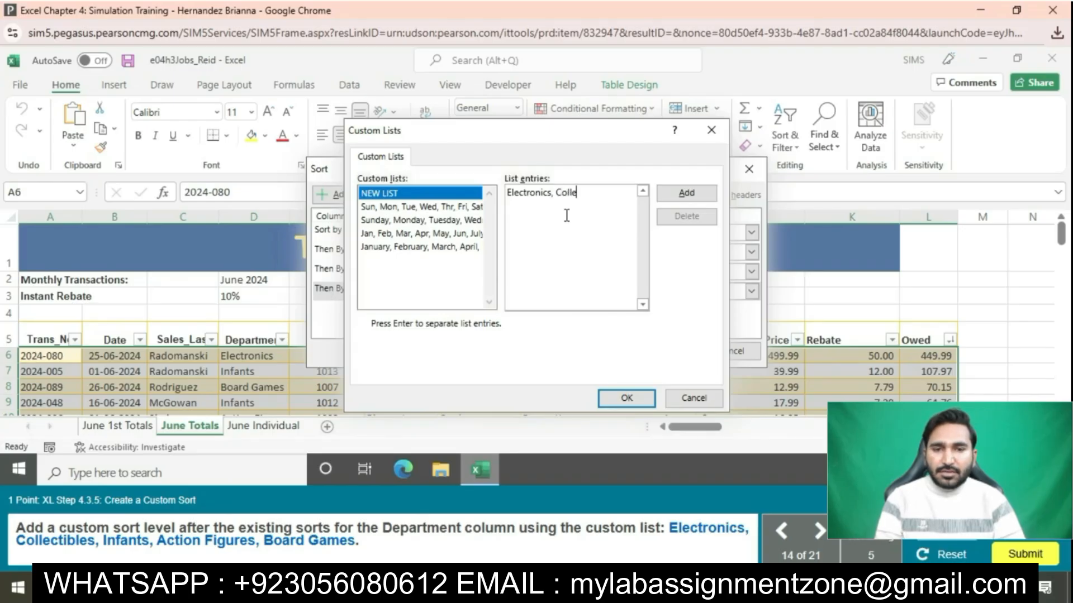
text(ctibes)
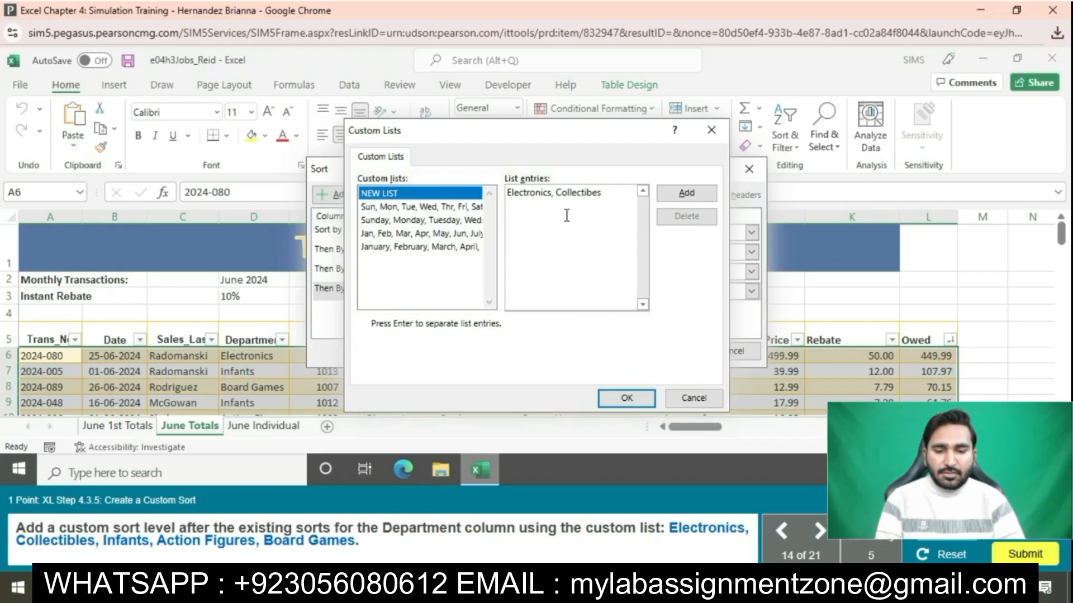
key(BackSpace)
key(BackSpace)
text(les, Infa)
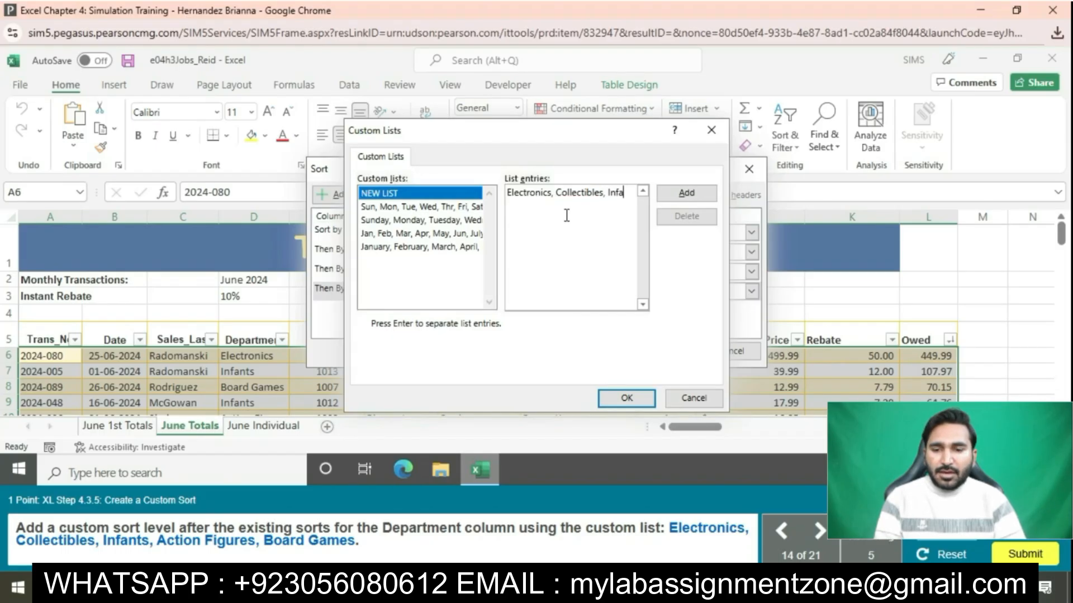
text(nts, Act)
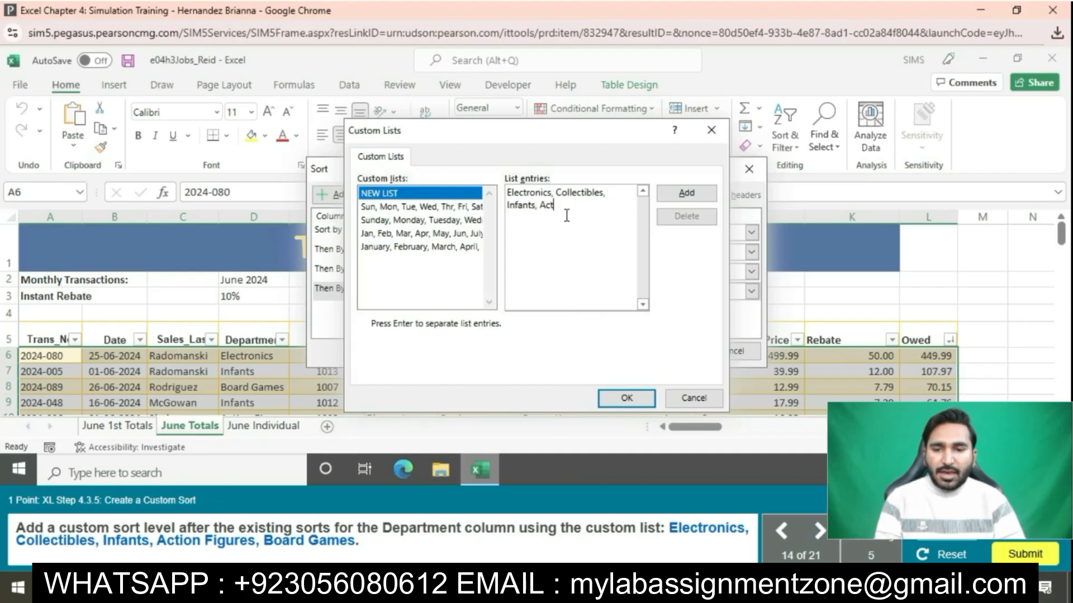
text(ion Fig)
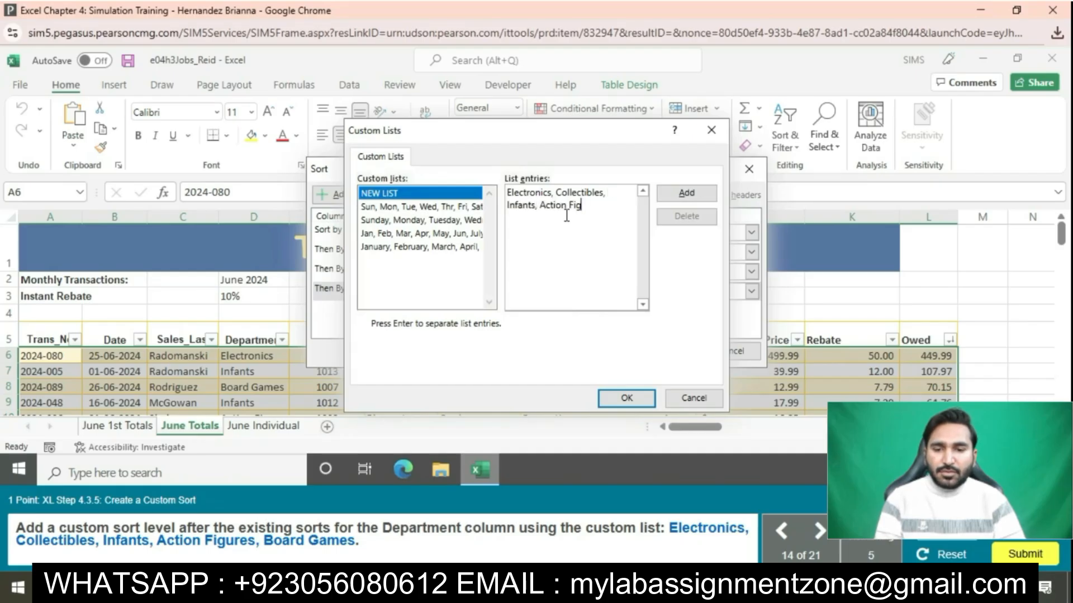
text(ures, Bo)
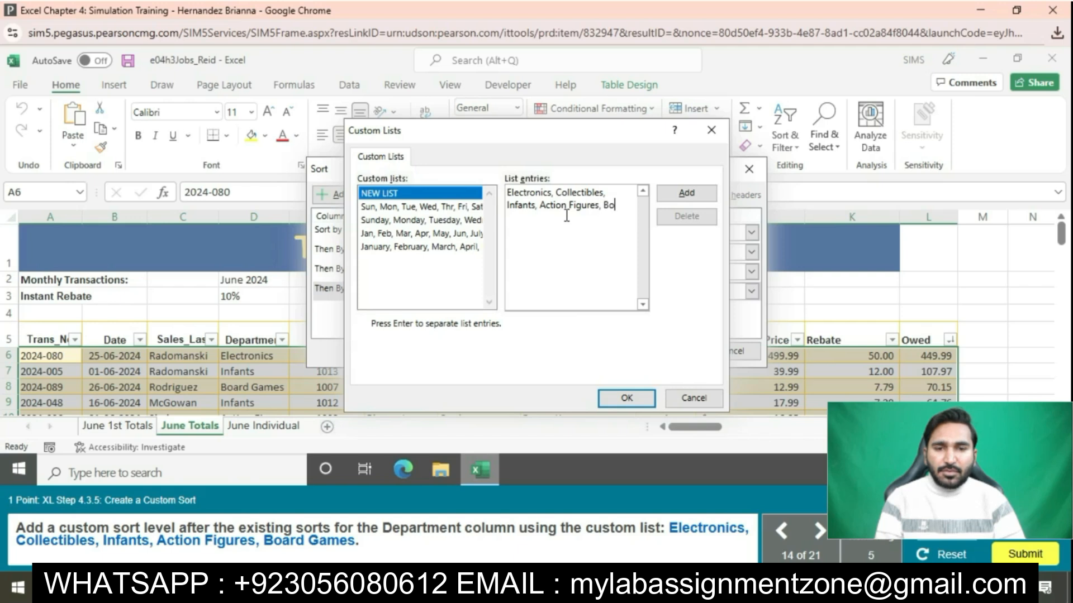
text(ard Games)
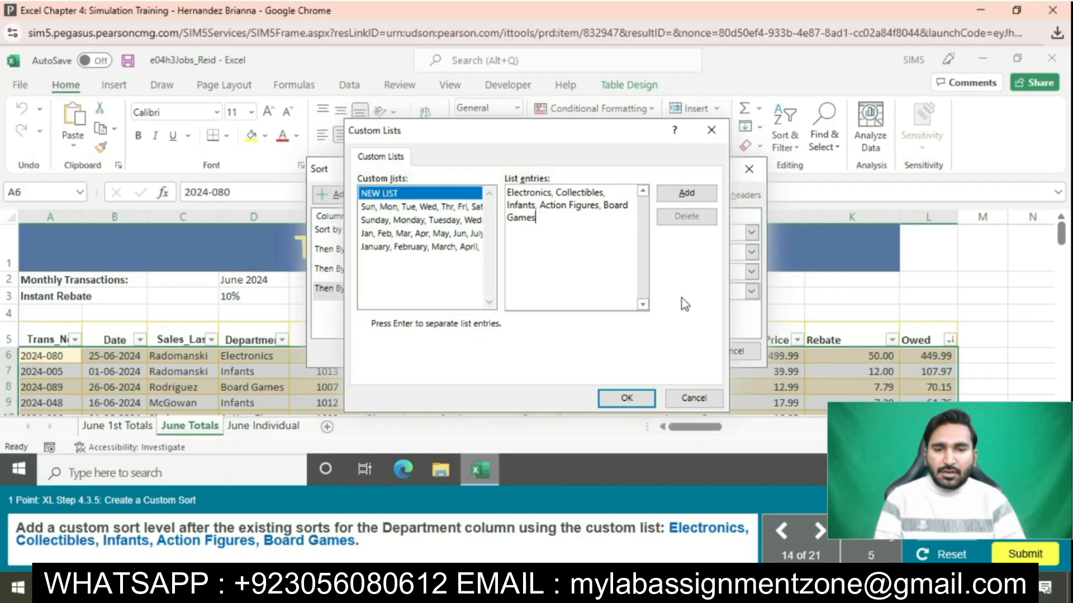
click(686, 193)
Step: Confirm the custom list and apply the four-level sort to June Totals
click(626, 398)
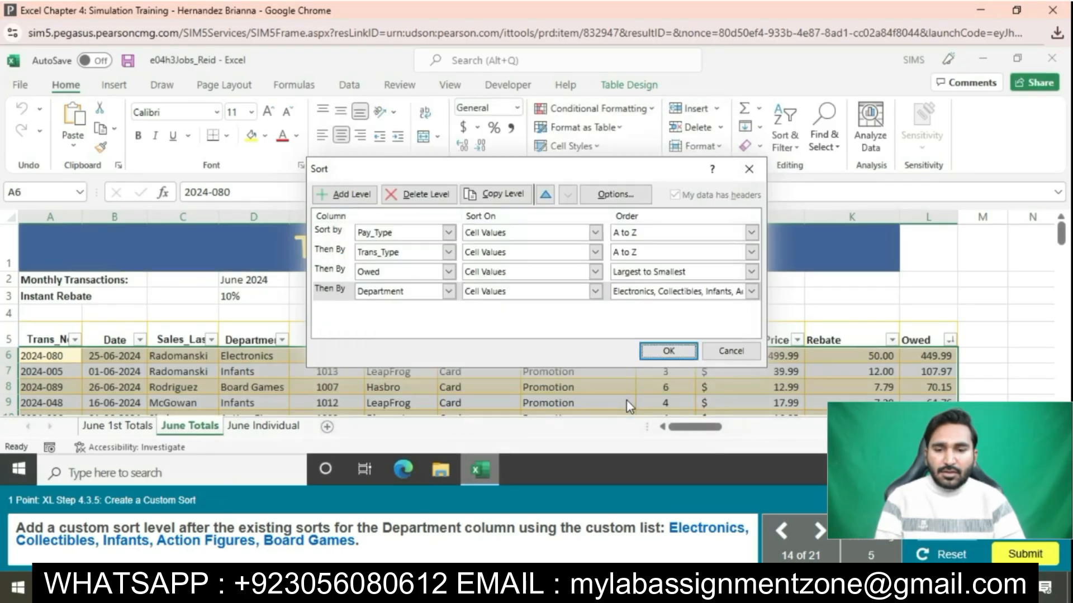
click(676, 352)
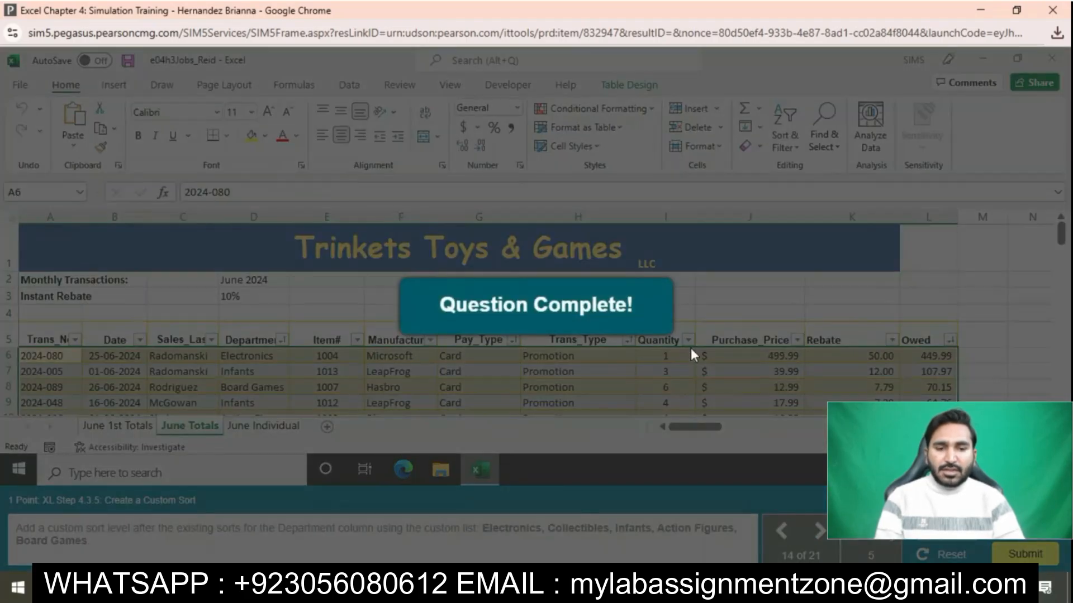